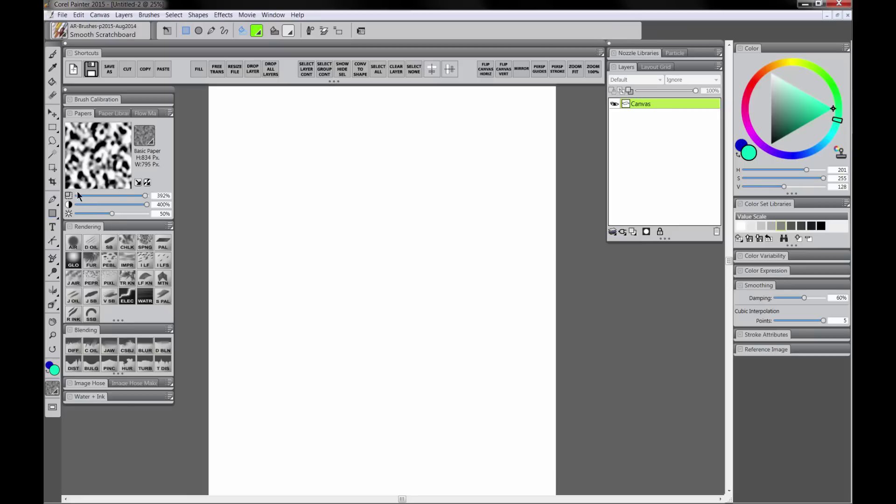
Draw a square outlined in black from the Value Scale set near the upper middle of the page
{"action": "left_click", "coordinate": [257, 31]}
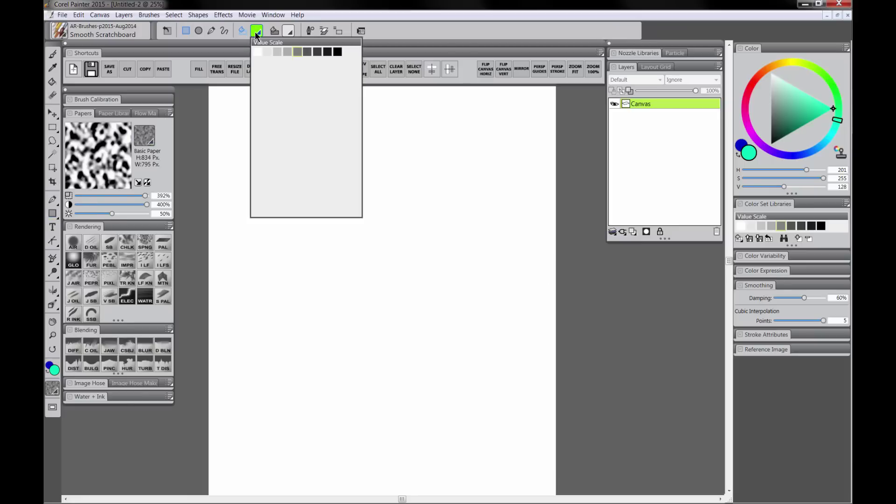
{"action": "left_click", "coordinate": [340, 51]}
{"action": "left_click_drag", "start_coordinate": [352, 130], "coordinate": [428, 240]}
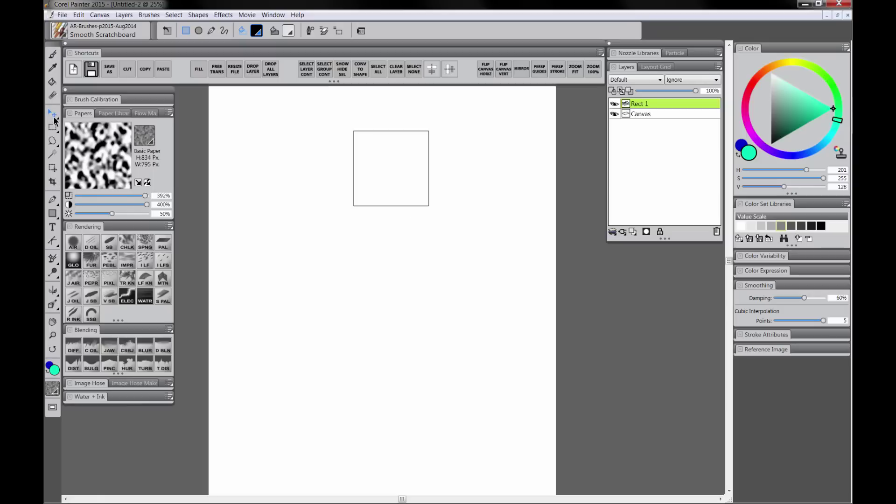
Duplicate the square downward into a stacked column of five squares, and move the whole column up to fit on the page
{"action": "left_click", "coordinate": [53, 115]}
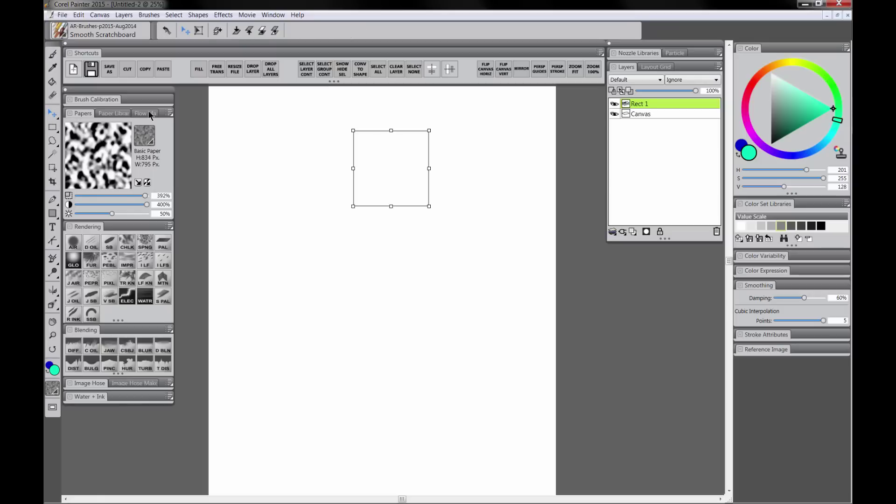
{"action": "left_click", "coordinate": [406, 131], "text": "alt"}
{"action": "left_click_drag", "start_coordinate": [407, 130], "coordinate": [410, 438]}
{"action": "left_click", "coordinate": [409, 208], "text": "alt"}
{"action": "left_click", "coordinate": [409, 282], "text": "alt"}
{"action": "left_click", "coordinate": [410, 364], "text": "alt"}
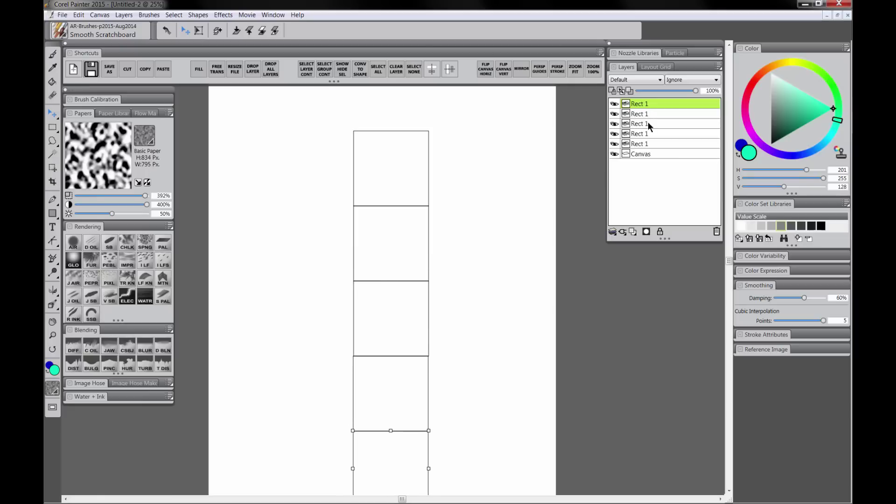
{"action": "left_click", "coordinate": [651, 144], "text": "shift"}
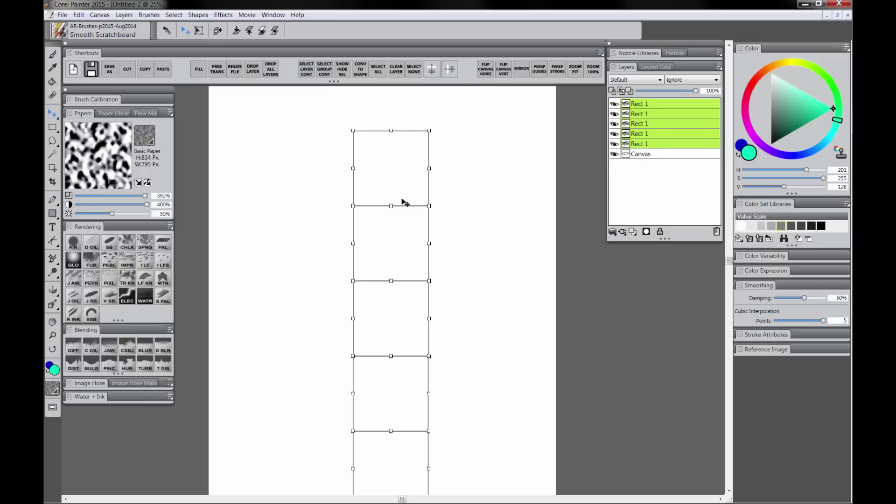
{"action": "left_click_drag", "start_coordinate": [402, 200], "coordinate": [406, 171]}
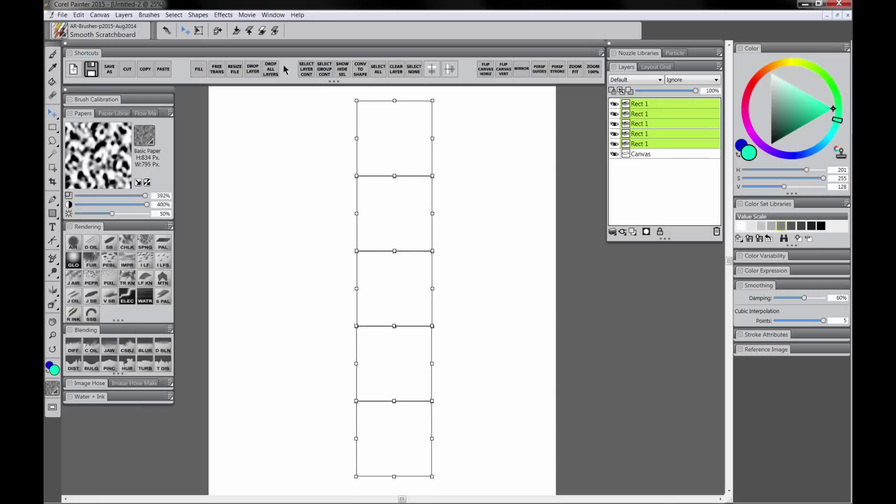
Scale the five-square column up slightly, converting it to default layers, and collapse the five layers into one
{"action": "left_click", "coordinate": [217, 69]}
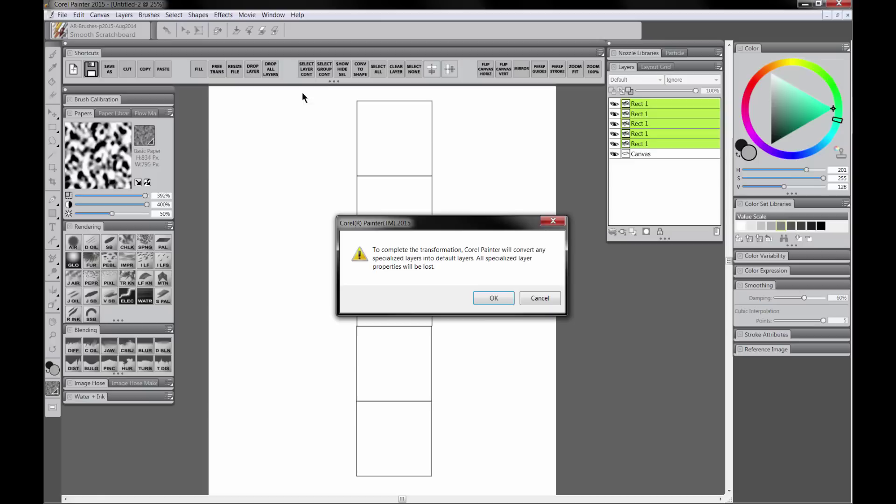
{"action": "left_click", "coordinate": [494, 298]}
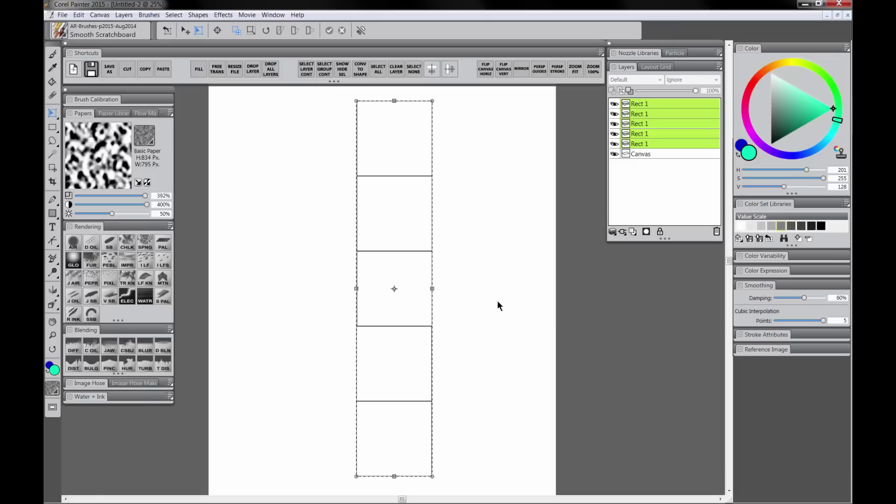
{"action": "left_click", "coordinate": [251, 30]}
{"action": "mouse_move", "coordinate": [430, 474]}
{"action": "left_mouse_down"}
{"action": "mouse_move", "coordinate": [444, 492]}
{"action": "mouse_move", "coordinate": [401, 405]}
{"action": "mouse_move", "coordinate": [441, 475]}
{"action": "left_mouse_up"}
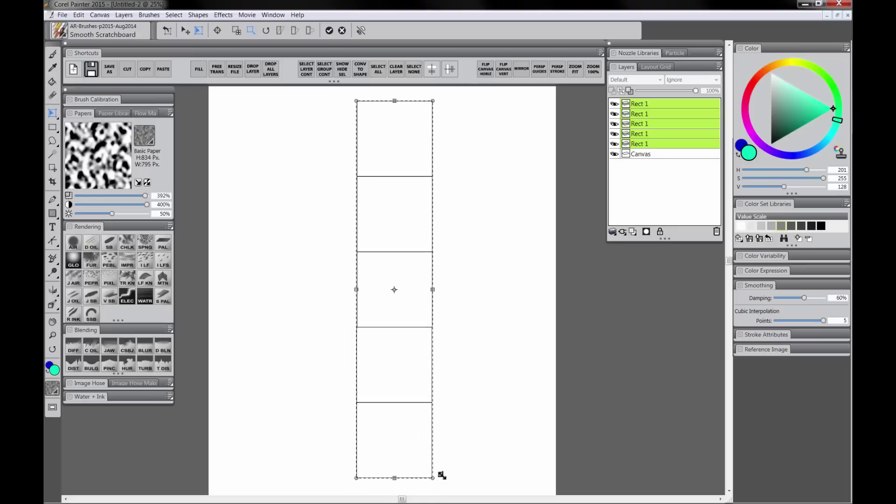
{"action": "left_click", "coordinate": [329, 31]}
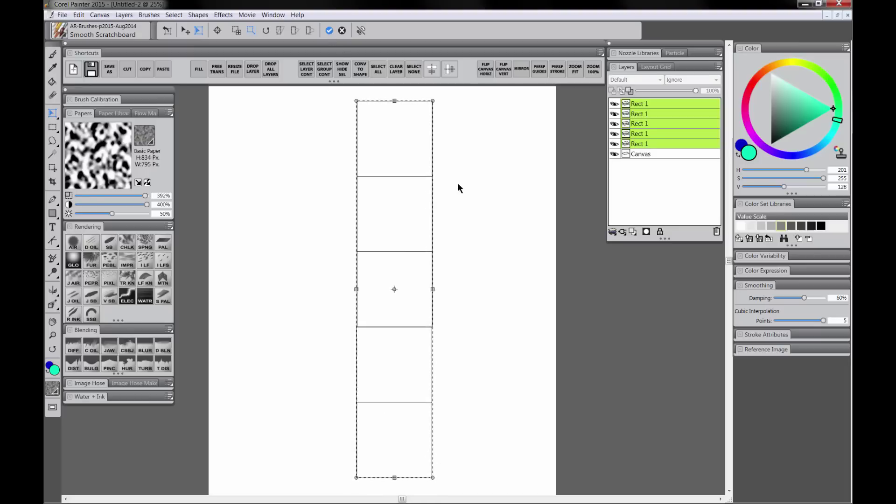
{"action": "key", "text": "ctrl+e"}
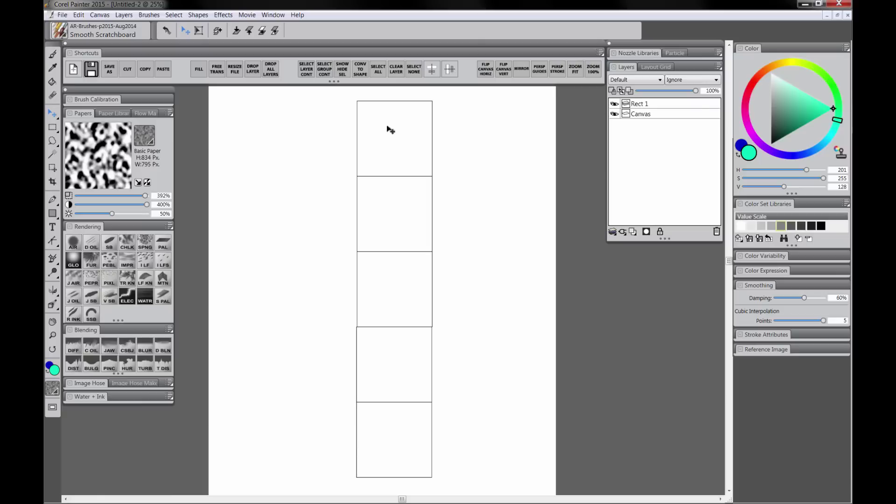
Brush a black horizontal line across the middle of the topmost square
{"action": "left_click", "coordinate": [53, 57]}
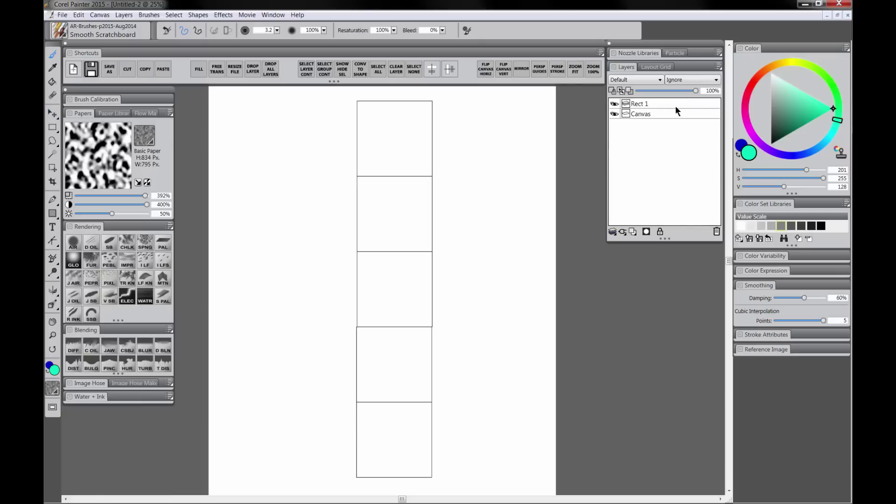
{"action": "left_click_drag", "start_coordinate": [780, 136], "coordinate": [758, 167]}
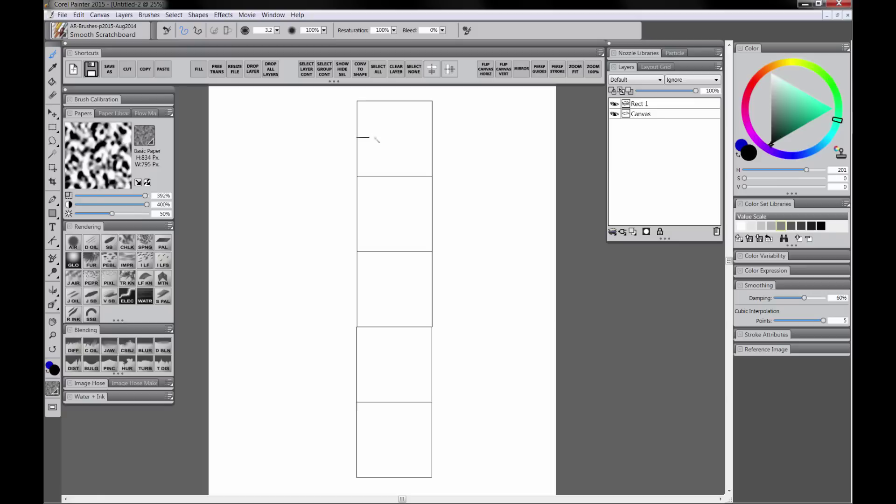
{"action": "left_click_drag", "start_coordinate": [375, 138], "coordinate": [427, 138]}
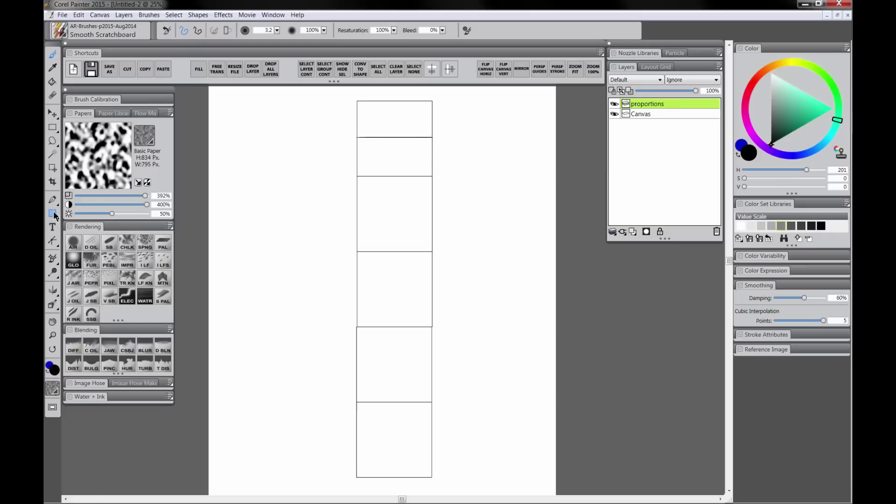
Draw a narrow light-grey filled rectangle spanning the upper four squares as the blade, and centre it in the column
{"action": "left_click", "coordinate": [53, 214]}
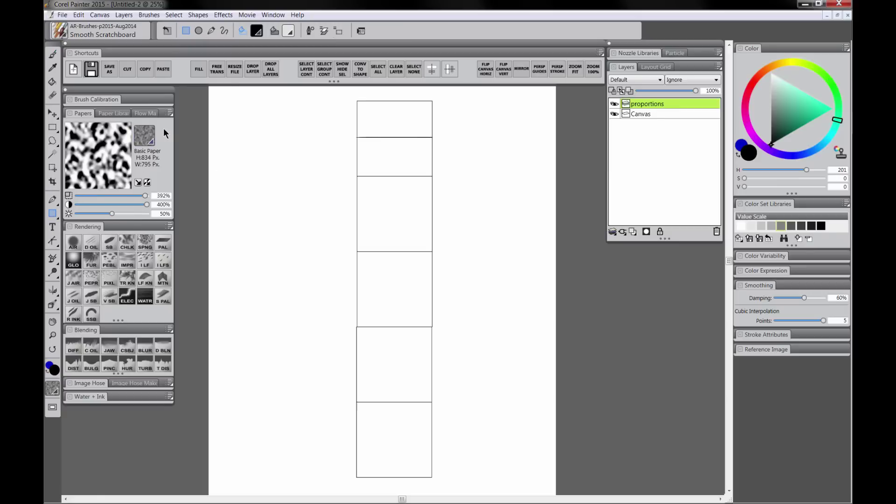
{"action": "left_click", "coordinate": [288, 31]}
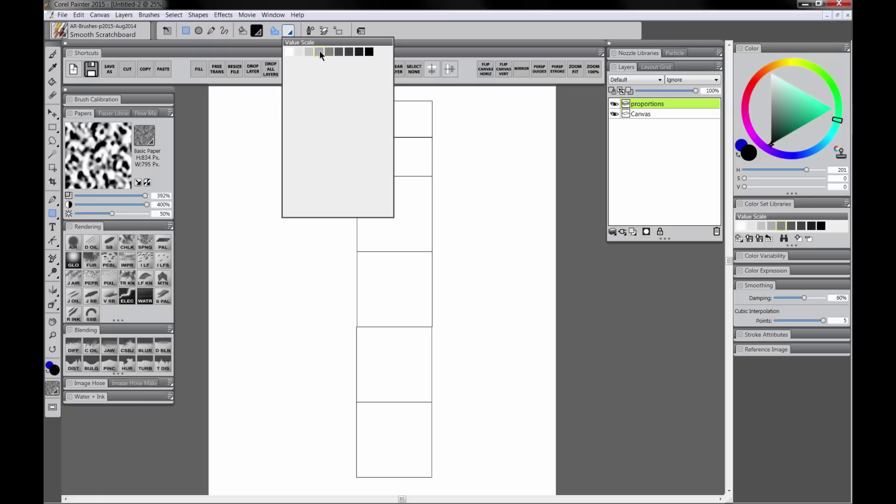
{"action": "left_click", "coordinate": [319, 50]}
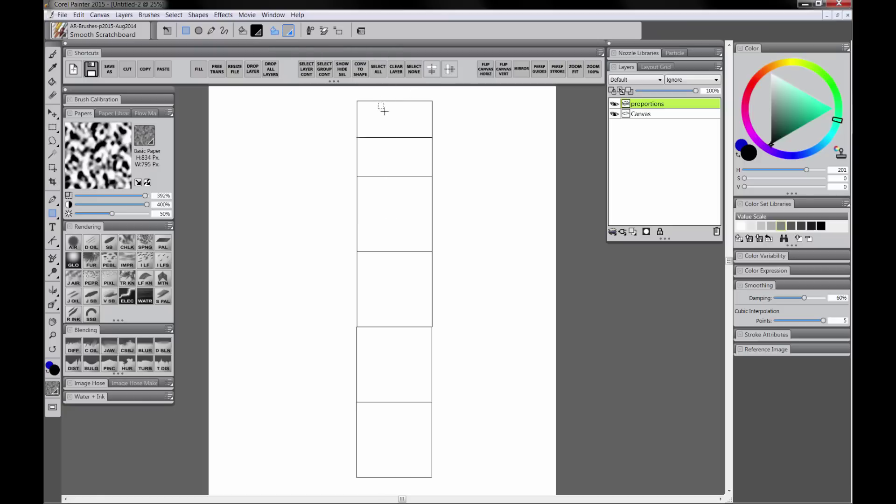
{"action": "left_click_drag", "start_coordinate": [384, 110], "coordinate": [404, 399]}
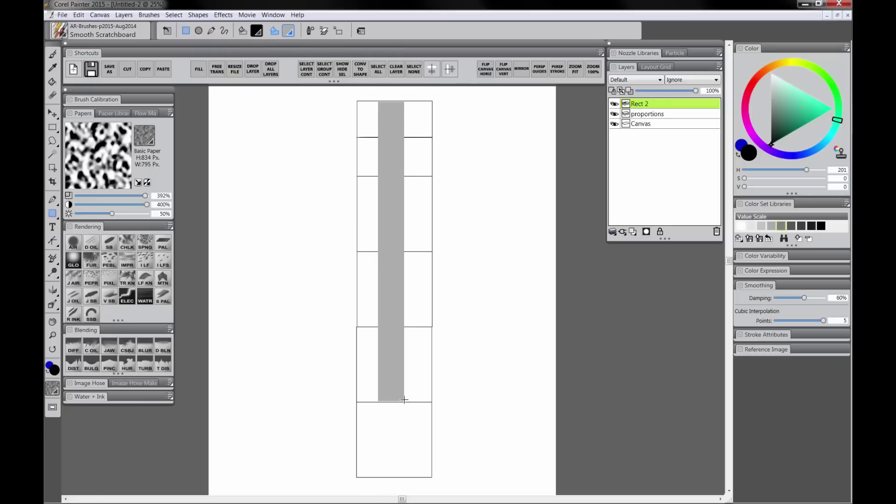
{"action": "left_click", "coordinate": [52, 113]}
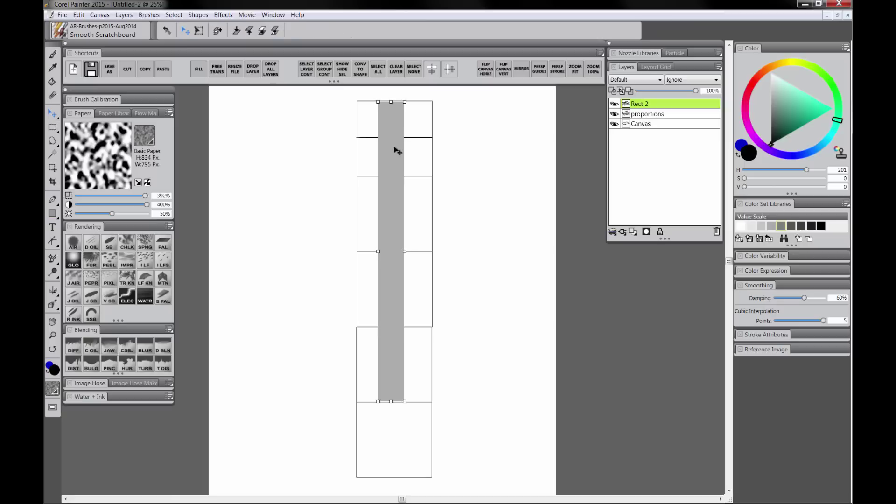
{"action": "left_click_drag", "start_coordinate": [397, 146], "coordinate": [400, 152]}
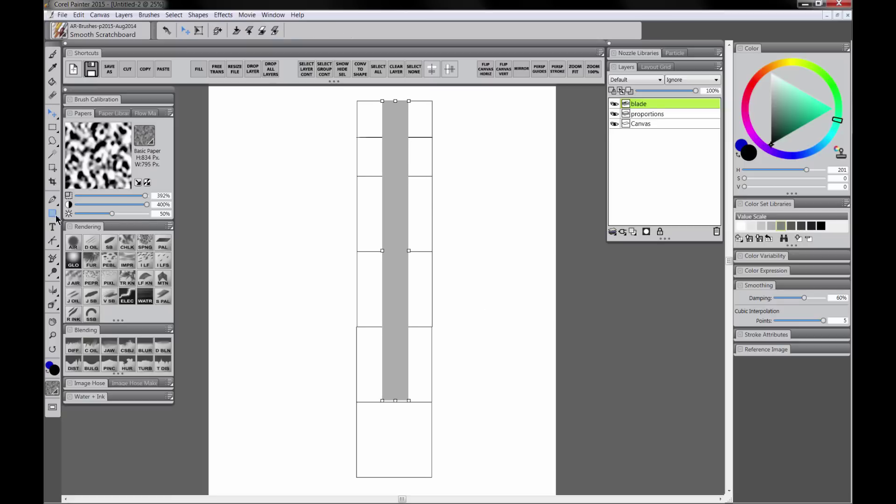
Draw a thin mid-grey cross-guard bar across the blade's base and a darker grey grip rectangle in the lowest square
{"action": "left_click", "coordinate": [52, 213]}
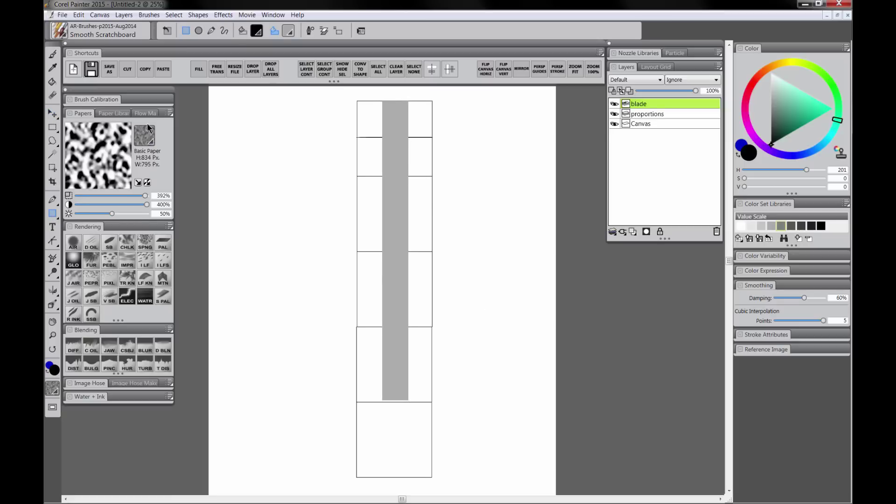
{"action": "left_click", "coordinate": [292, 33]}
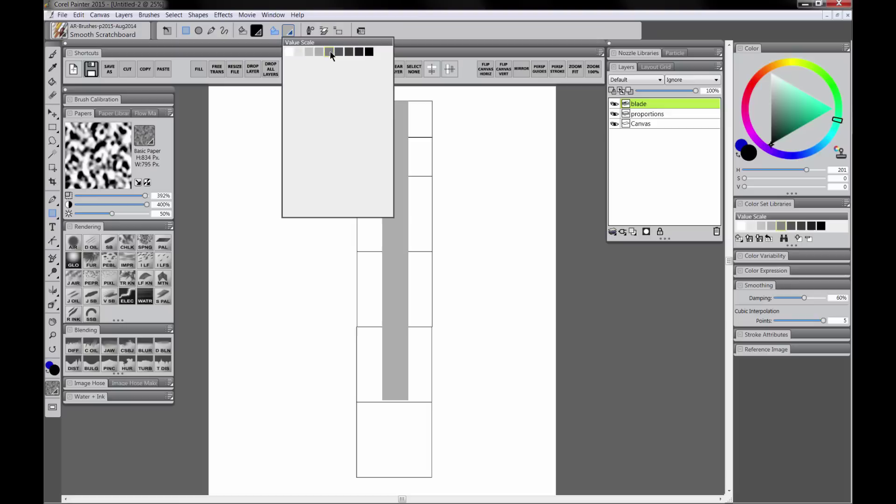
{"action": "left_click", "coordinate": [329, 51]}
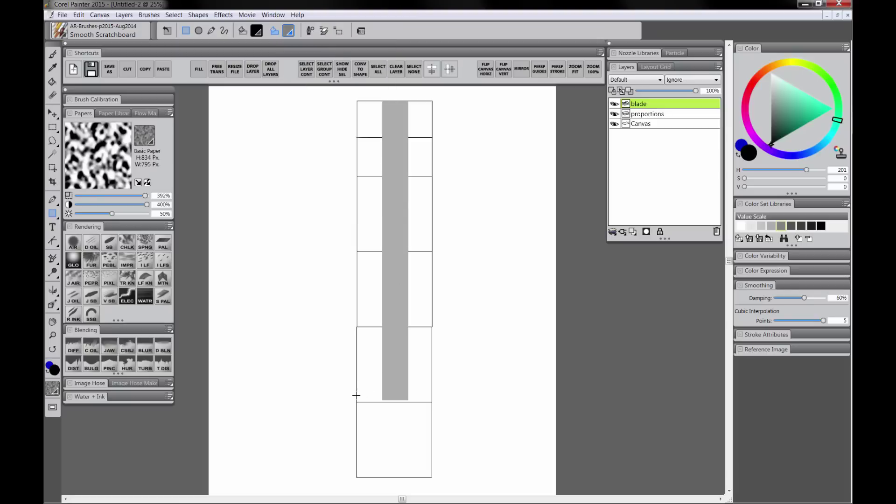
{"action": "left_click_drag", "start_coordinate": [356, 396], "coordinate": [406, 477]}
Rename the two new shape layers as cross-guard and grip
{"action": "double_click", "coordinate": [647, 103]}
{"action": "type", "text": "cross-guard"}
{"action": "key", "text": "Return"}
{"action": "double_click", "coordinate": [644, 115]}
{"action": "type", "text": "grip"}
{"action": "key", "text": "Return"}
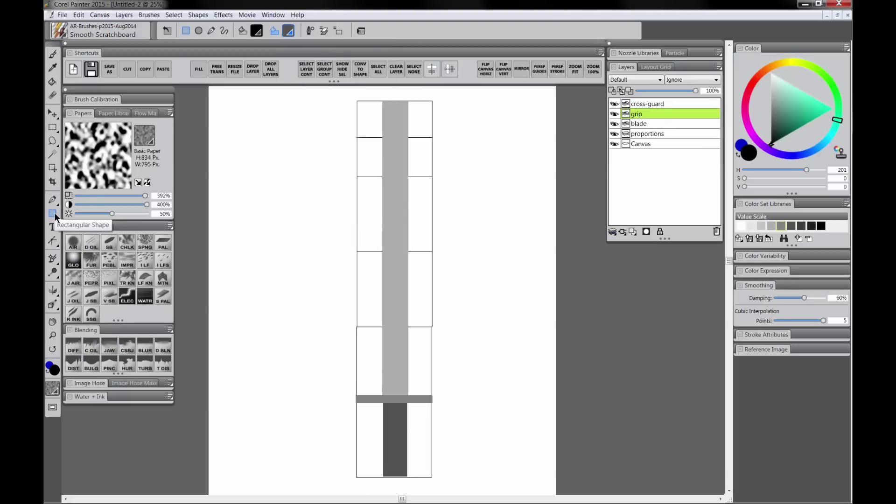
Draw a dark filled circle behind the cross-guard as the rain-guard, and a smaller light circle at the grip's lower end as the pommel
{"action": "left_click_drag", "start_coordinate": [54, 214], "coordinate": [83, 214]}
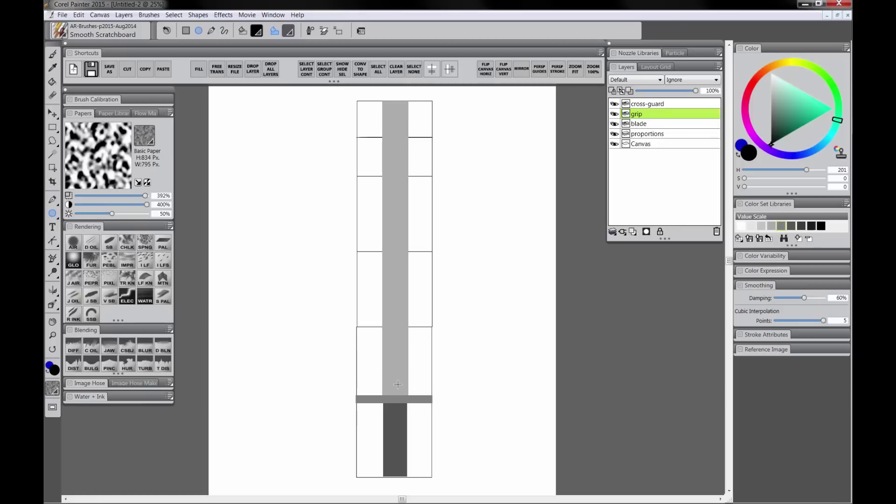
{"action": "left_click_drag", "start_coordinate": [395, 389], "coordinate": [432, 441]}
{"action": "key", "text": "f"}
{"action": "left_click_drag", "start_coordinate": [414, 407], "coordinate": [396, 404]}
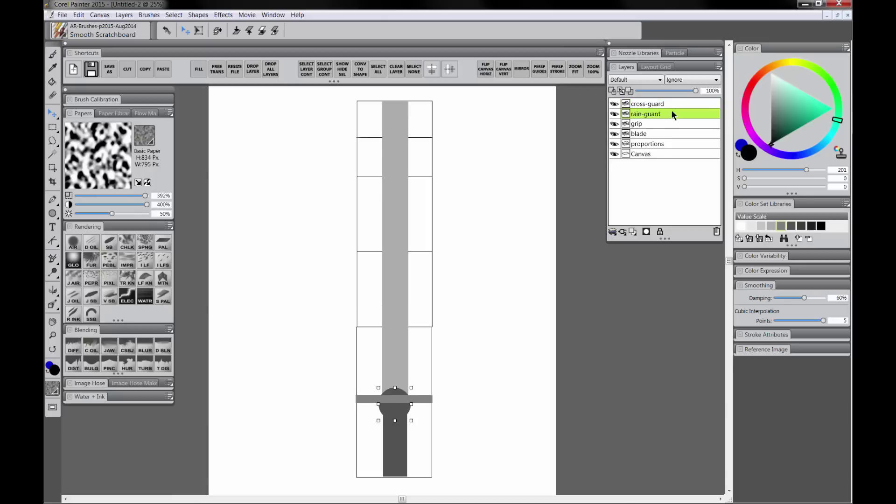
{"action": "left_click_drag", "start_coordinate": [383, 465], "coordinate": [408, 489]}
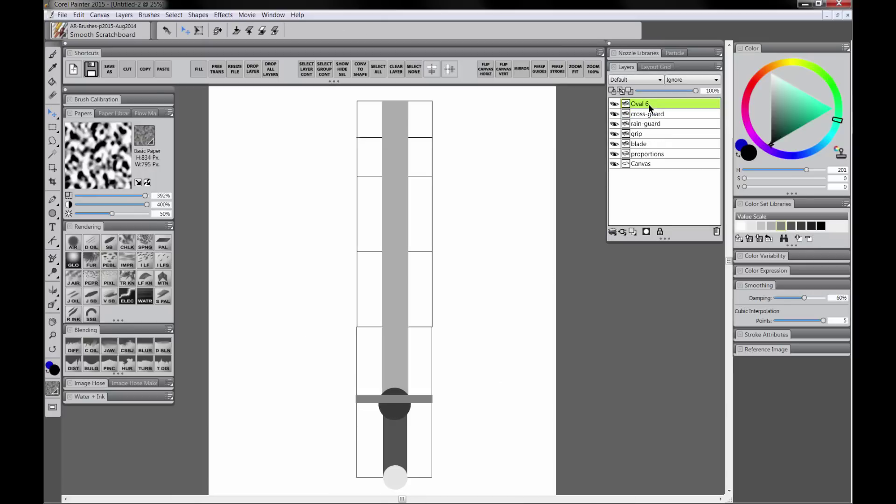
Align the blade, grip, rain-guard, cross-guard and pommel shapes by their horizontal centers
{"action": "left_click", "coordinate": [645, 144], "text": "shift"}
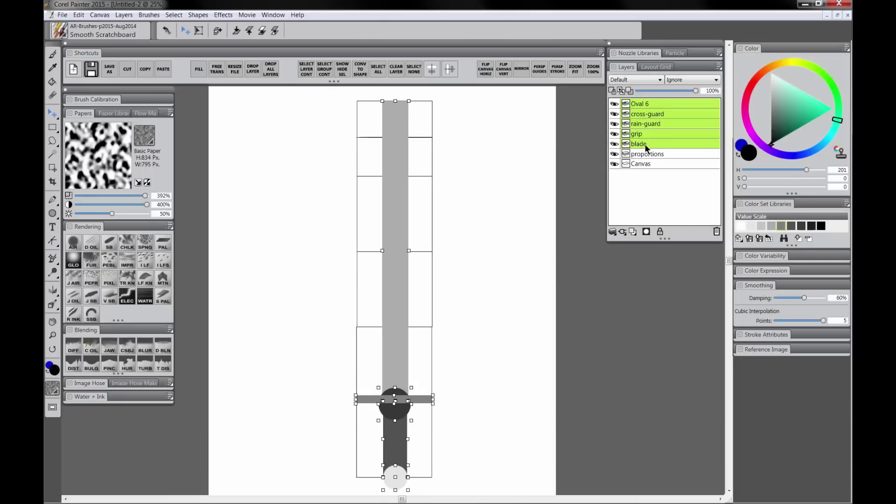
{"action": "left_click", "coordinate": [127, 16]}
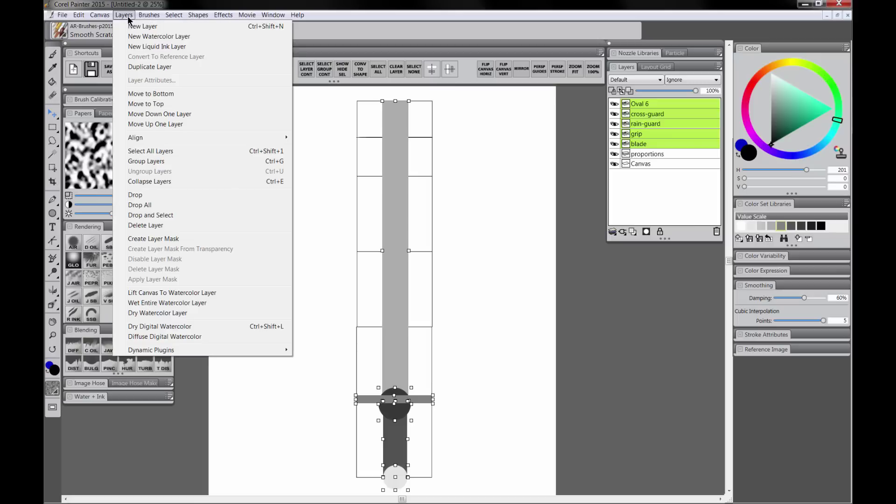
{"action": "mouse_move", "coordinate": [154, 138]}
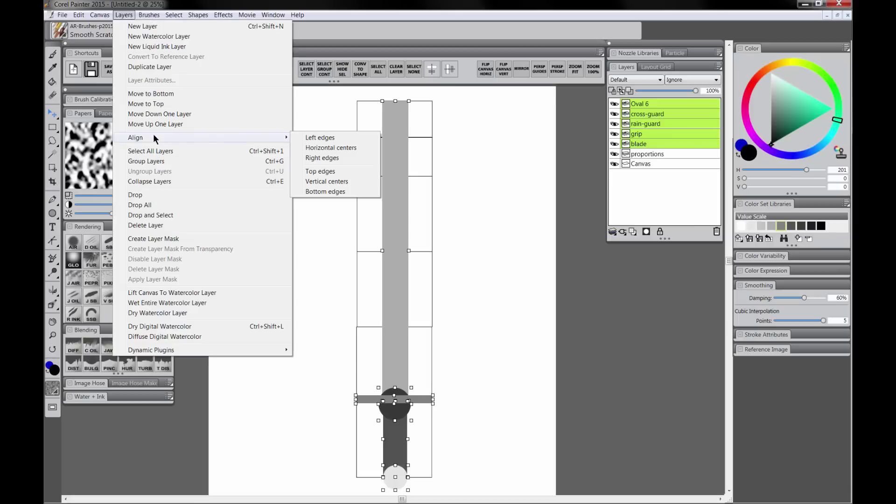
{"action": "left_click", "coordinate": [334, 148]}
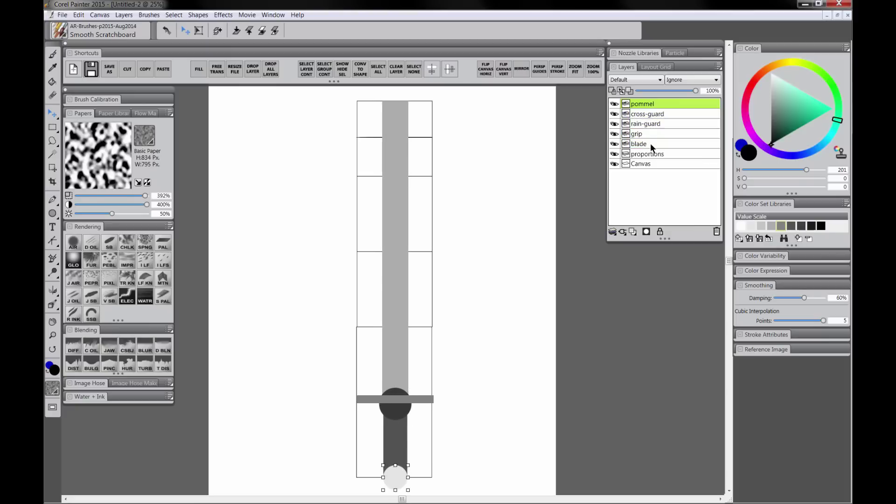
Add an anchor point in the middle of the blade's top edge and nudge it right to centre it
{"action": "left_click", "coordinate": [650, 143]}
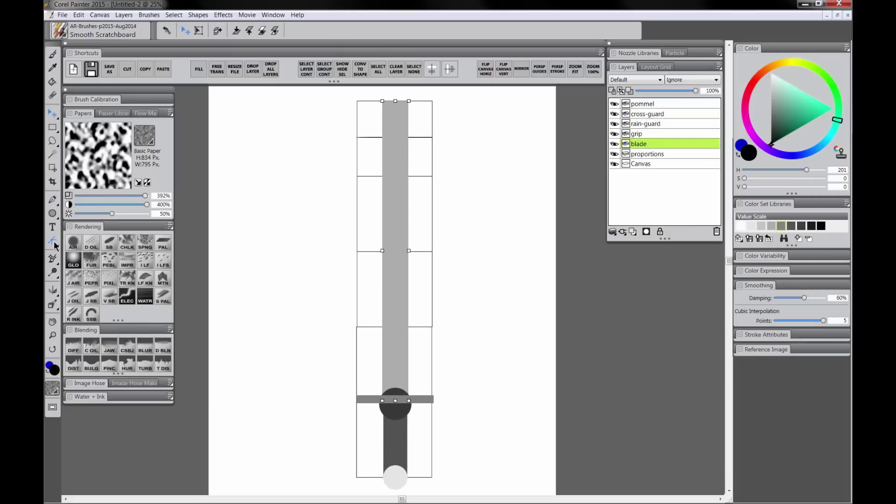
{"action": "left_click_drag", "start_coordinate": [54, 242], "coordinate": [97, 240]}
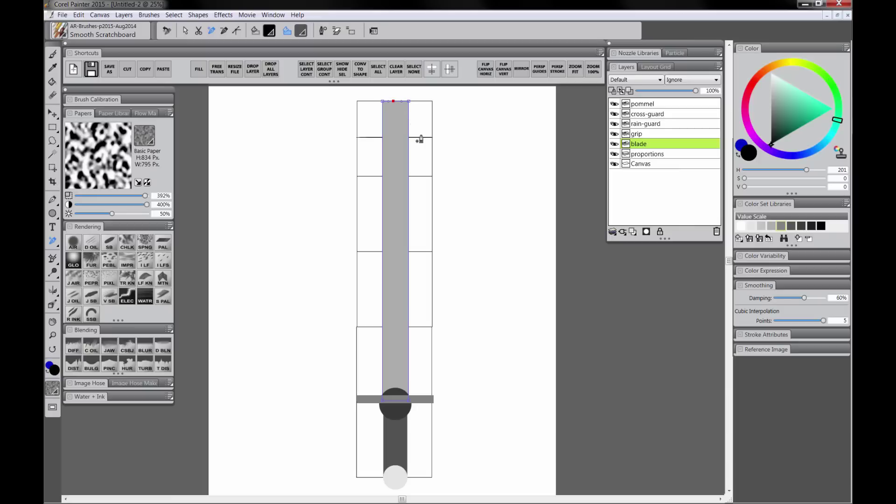
{"action": "left_click_drag", "start_coordinate": [53, 240], "coordinate": [67, 241]}
{"action": "key", "text": "Right"}
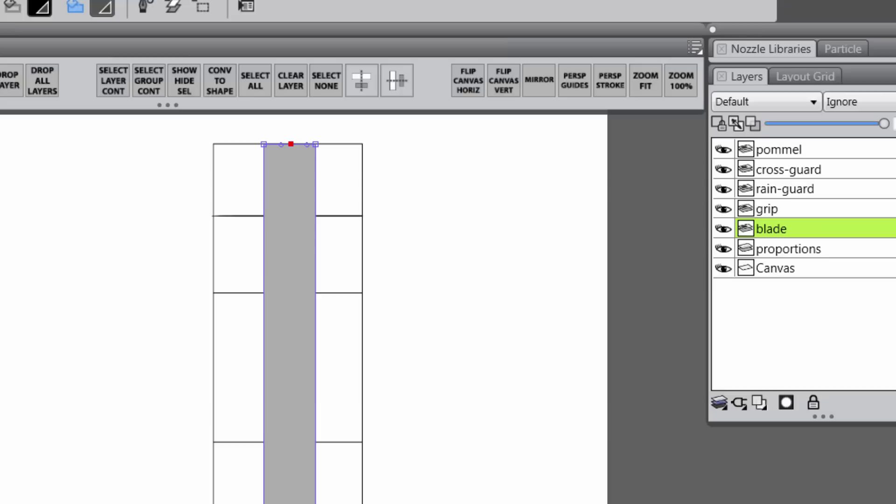
Lower the blade's two top corner points together to shape a tapered tip
{"action": "left_click", "coordinate": [264, 144]}
{"action": "left_click", "coordinate": [315, 145], "text": "shift"}
{"action": "key", "text": "shift+Down"}
{"action": "key", "text": "shift+Down"}
{"action": "key", "text": "shift+Down"}
{"action": "key", "text": "shift+Down"}
{"action": "key", "text": "shift+Down"}
{"action": "key", "text": "shift+Down"}
{"action": "key", "text": "shift+Down"}
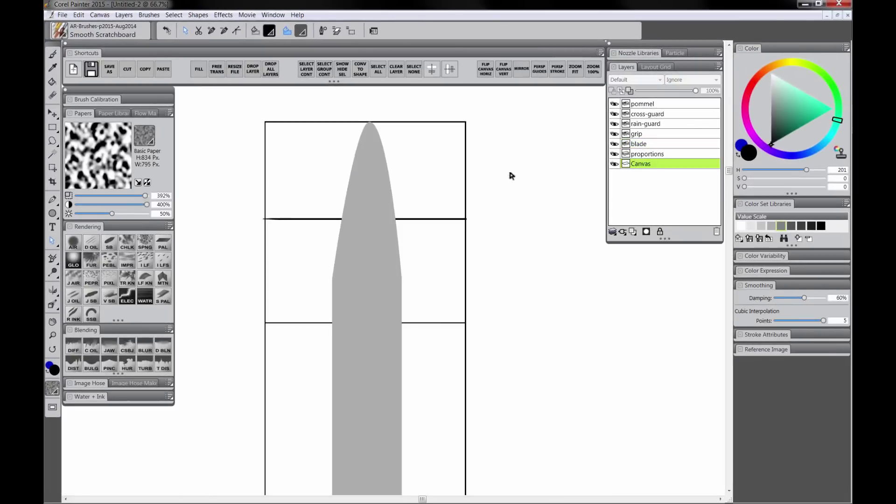
Draw a horizontal guide line on the proportions layer, halfway between the two lines crossing the upper part of the blade
{"action": "left_click", "coordinate": [653, 155]}
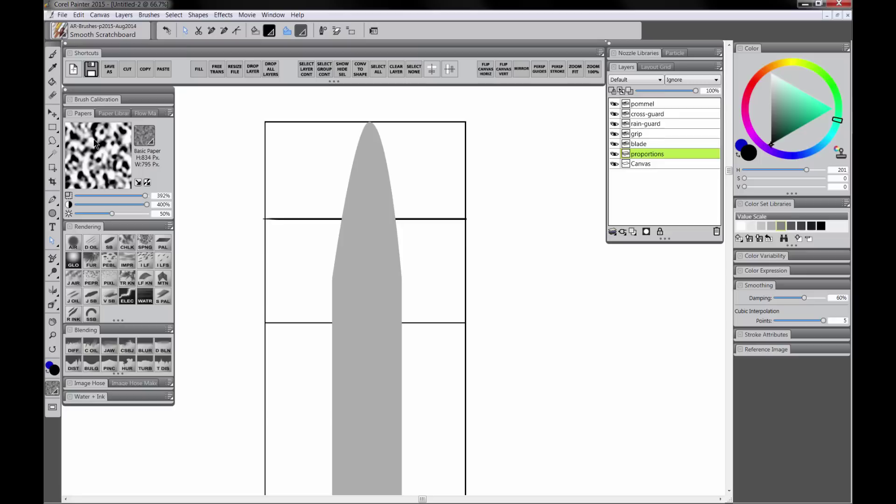
{"action": "key", "text": "b"}
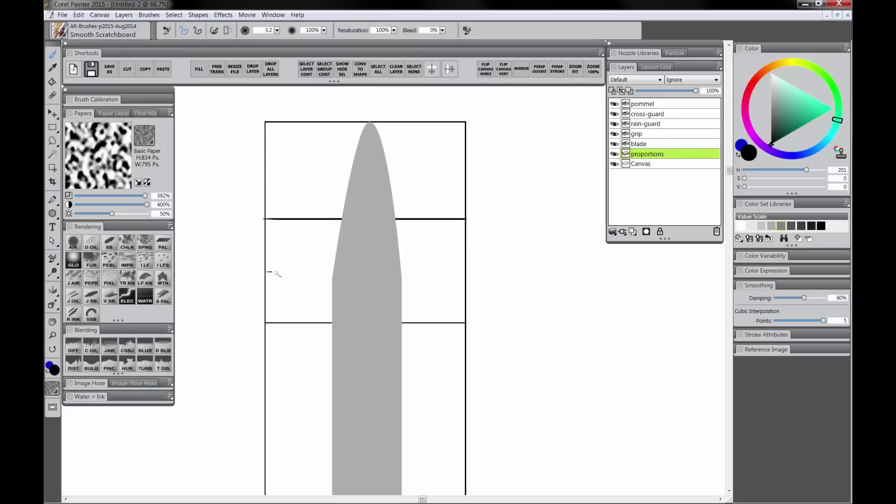
{"action": "left_click_drag", "start_coordinate": [276, 273], "coordinate": [465, 272]}
Raise the blade's two shoulder points until they sit level with the new horizontal guide line
{"action": "left_click", "coordinate": [654, 143]}
{"action": "key", "text": "h"}
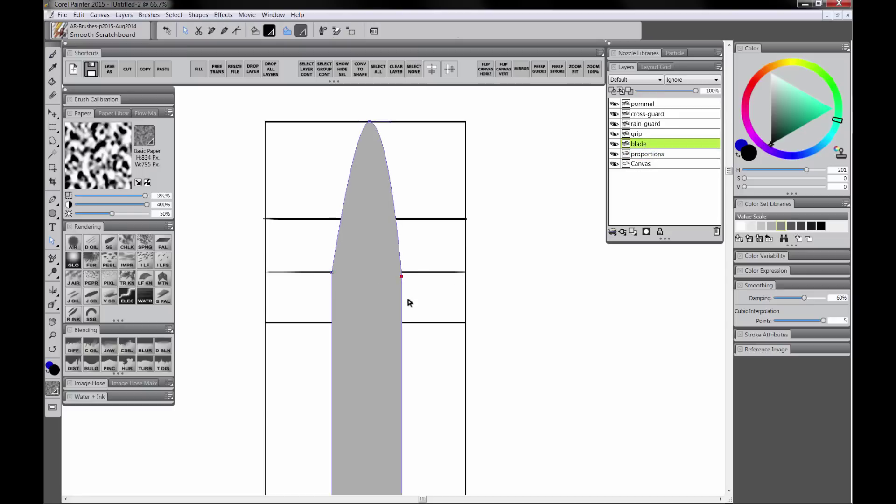
{"action": "key", "text": "Up"}
{"action": "key", "text": "Up"}
{"action": "key", "text": "Up"}
{"action": "key", "text": "Up"}
{"action": "key", "text": "Up"}
{"action": "key", "text": "Up"}
{"action": "key", "text": "Up"}
{"action": "key", "text": "Up"}
{"action": "key", "text": "Up"}
Bring the proportions layer above all the others, draw a vertical centre line down the blade on it, and set its opacity to 28%
{"action": "left_click_drag", "start_coordinate": [648, 154], "coordinate": [655, 109]}
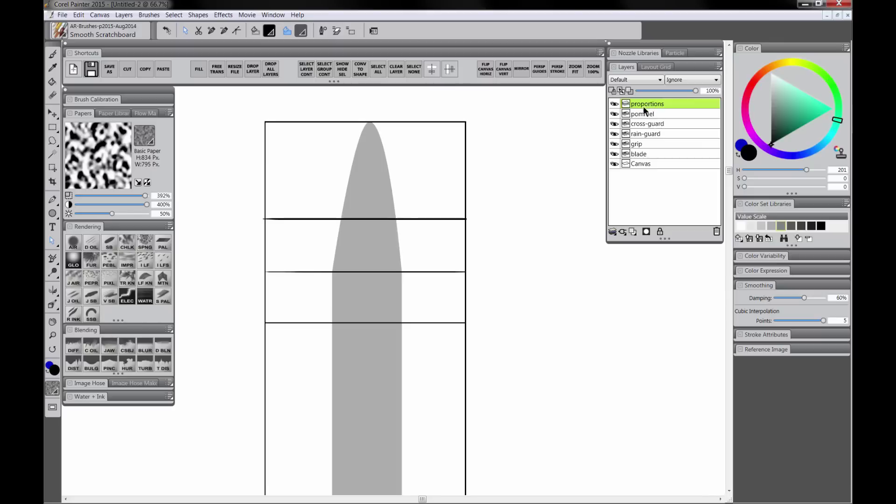
{"action": "key", "text": "b"}
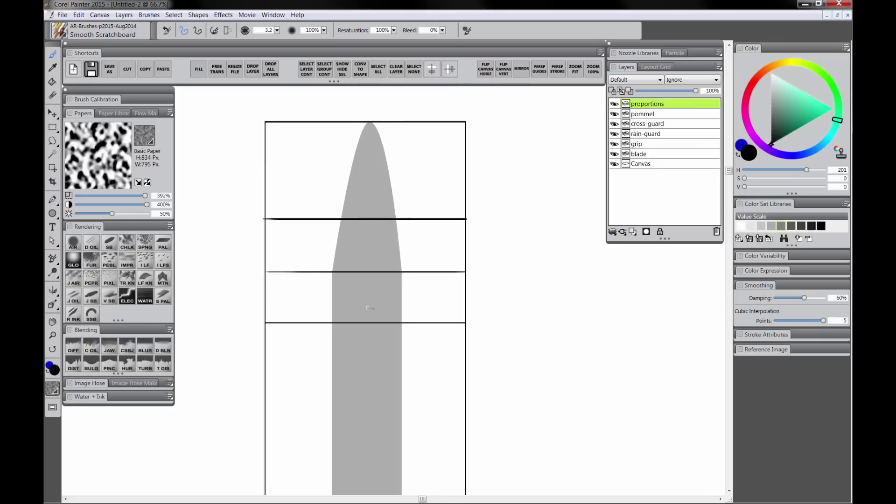
{"action": "mouse_move", "coordinate": [369, 265]}
{"action": "left_mouse_down"}
{"action": "mouse_move", "coordinate": [369, 122]}
{"action": "mouse_move", "coordinate": [369, 483]}
{"action": "left_mouse_up"}
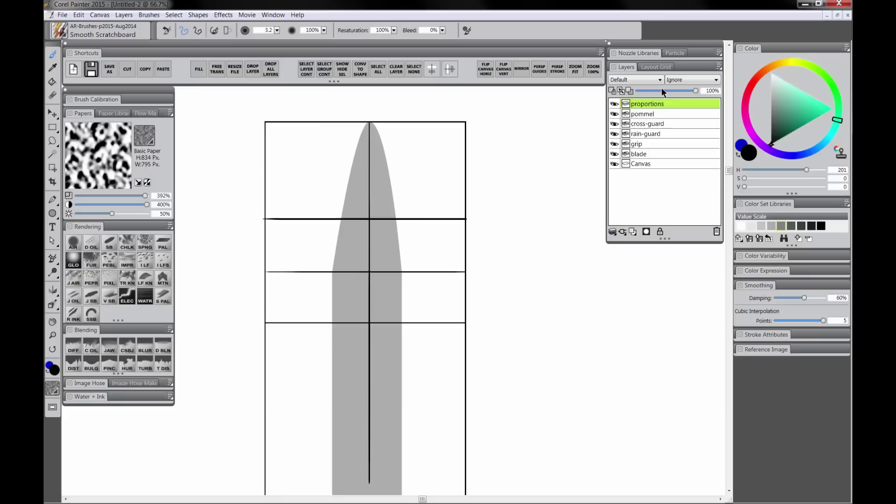
{"action": "left_click_drag", "start_coordinate": [661, 91], "coordinate": [654, 91]}
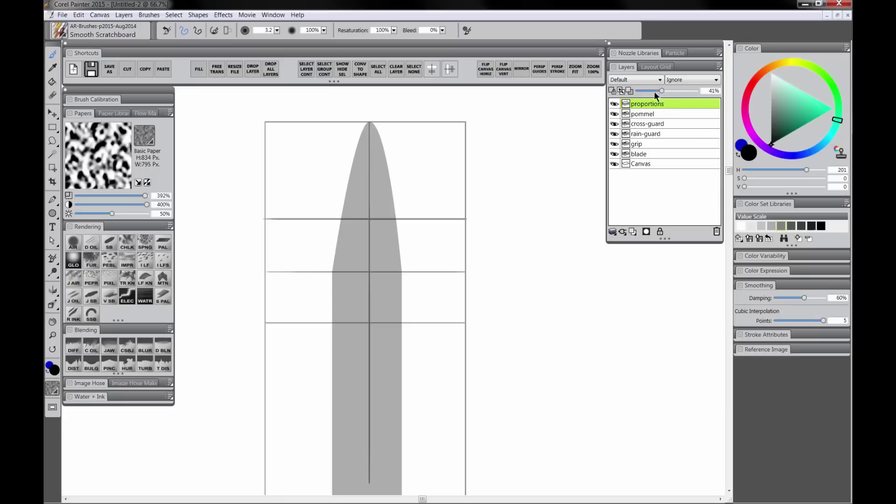
Try to widen the left curve of the blade's tip by extending the tip point's left handle
{"action": "left_click", "coordinate": [646, 152]}
{"action": "left_click", "coordinate": [52, 241]}
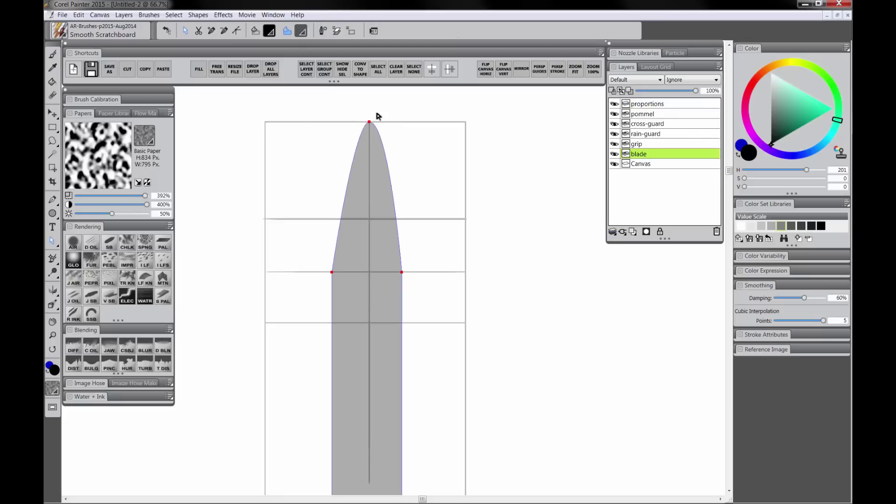
{"action": "left_click", "coordinate": [369, 122]}
{"action": "left_click_drag", "start_coordinate": [354, 123], "coordinate": [343, 124]}
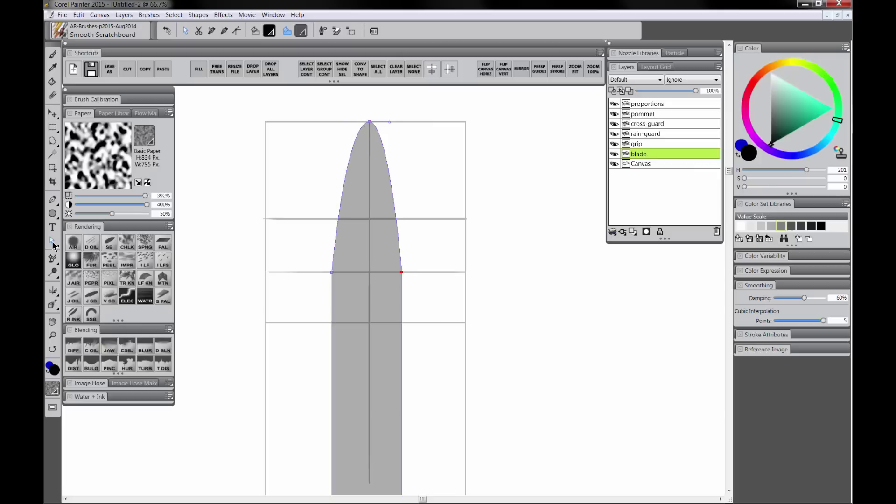
Convert the blade's curved tip point into a sharp corner point
{"action": "left_click_drag", "start_coordinate": [53, 243], "coordinate": [123, 243]}
{"action": "left_click", "coordinate": [369, 122]}
{"action": "left_click", "coordinate": [369, 123]}
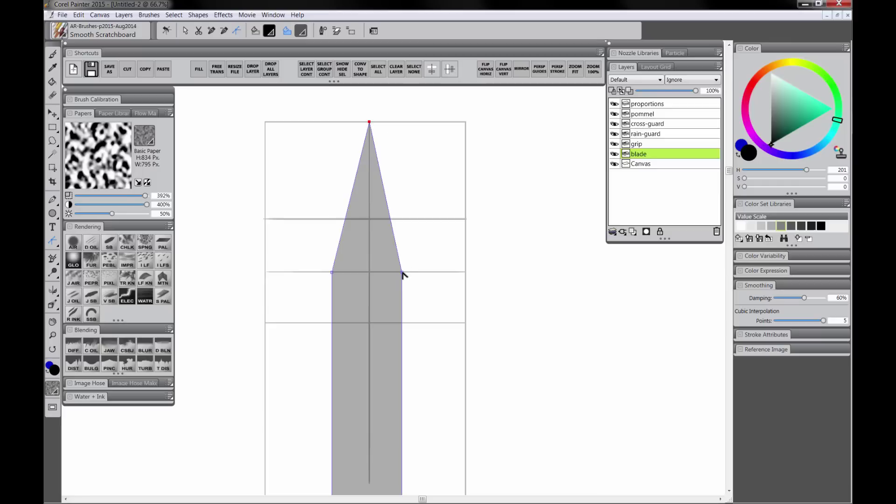
Convert both blade shoulder points into smooth points with vertical handles so the edges curve towards the tip
{"action": "left_click_drag", "start_coordinate": [402, 272], "coordinate": [403, 325]}
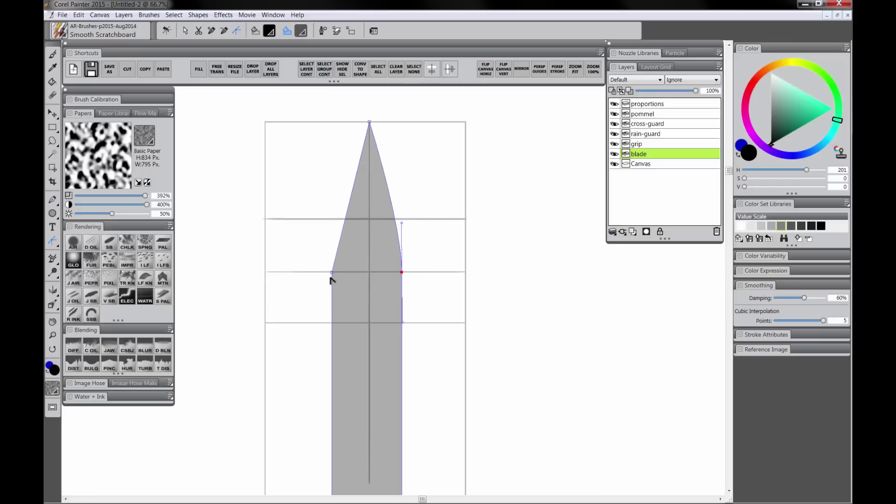
{"action": "left_click_drag", "start_coordinate": [331, 273], "coordinate": [332, 228]}
{"action": "left_click", "coordinate": [402, 272]}
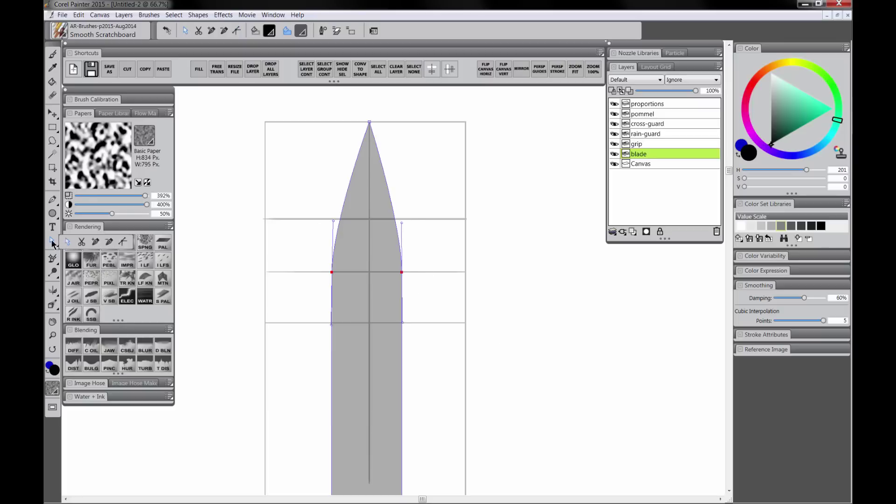
{"action": "left_click_drag", "start_coordinate": [318, 257], "coordinate": [420, 292]}
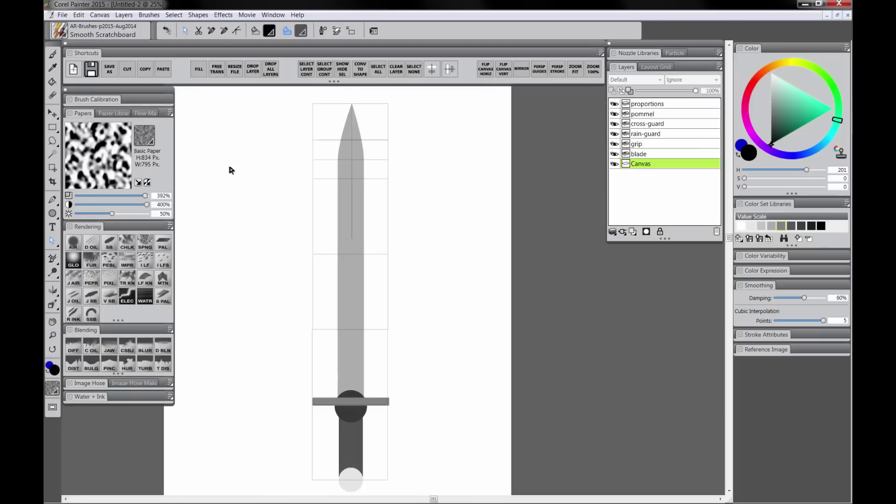
Nudge the left and right shoulder points inward by equal amounts so the blade tapers from the cross-guard towards the tip
{"action": "left_click_drag", "start_coordinate": [325, 141], "coordinate": [340, 162]}
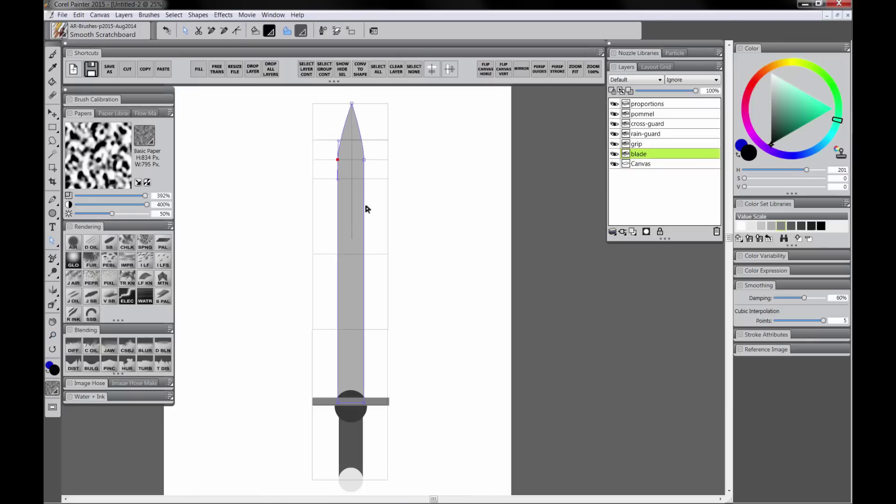
{"action": "key", "text": "Right"}
{"action": "key", "text": "Right"}
{"action": "key", "text": "Right"}
{"action": "key", "text": "Right"}
{"action": "key", "text": "Right"}
{"action": "key", "text": "Right"}
{"action": "key", "text": "Right"}
{"action": "key", "text": "Right"}
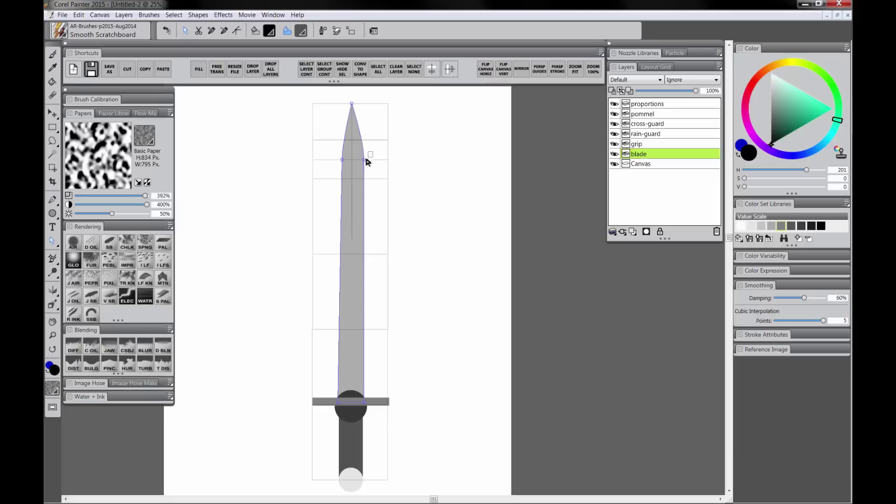
{"action": "left_click", "coordinate": [365, 160]}
{"action": "key", "text": "shift+Left"}
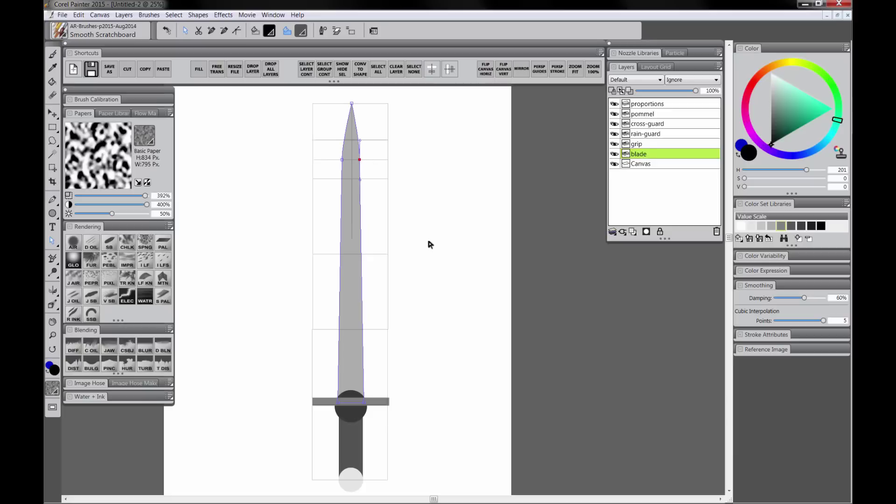
{"action": "left_click", "coordinate": [431, 244]}
{"action": "left_click_drag", "start_coordinate": [320, 136], "coordinate": [373, 168]}
{"action": "left_click", "coordinate": [376, 170]}
Convert the rain-guard shape to a default layer and delete the part of the circle below the cross-guard
{"action": "left_click", "coordinate": [643, 134]}
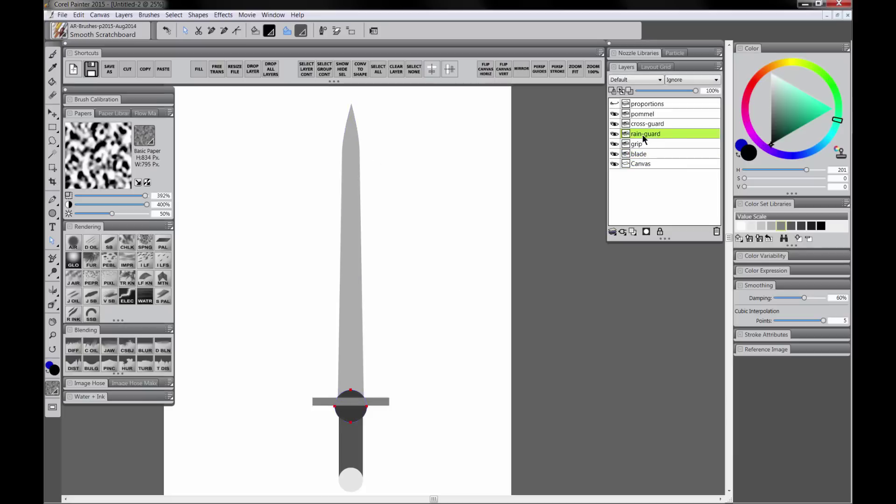
{"action": "right_click", "coordinate": [645, 135]}
{"action": "left_click", "coordinate": [688, 189]}
{"action": "left_click", "coordinate": [53, 127]}
{"action": "left_click_drag", "start_coordinate": [315, 437], "coordinate": [381, 401]}
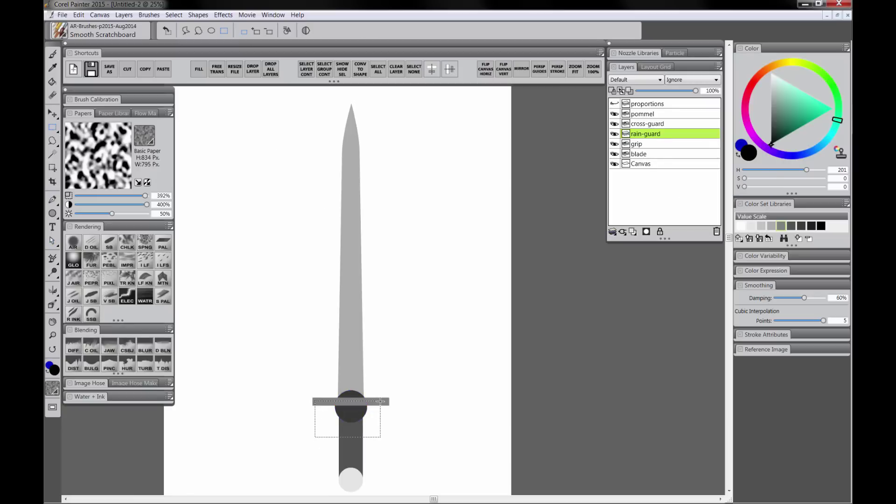
{"action": "key", "text": "Delete"}
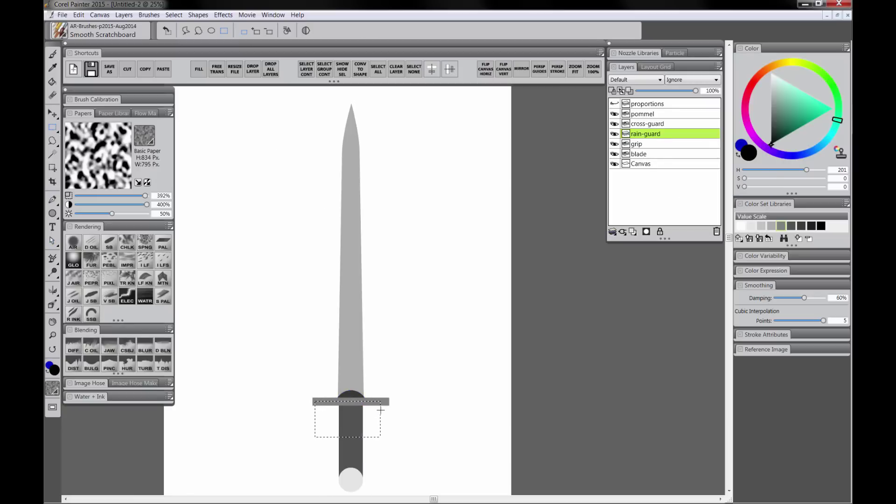
{"action": "key", "text": "ctrl+d"}
Lock the pommel layer and move the grip's two lower corner points inward to taper the grip
{"action": "left_click_drag", "start_coordinate": [380, 410], "coordinate": [386, 372]}
{"action": "left_click", "coordinate": [642, 144]}
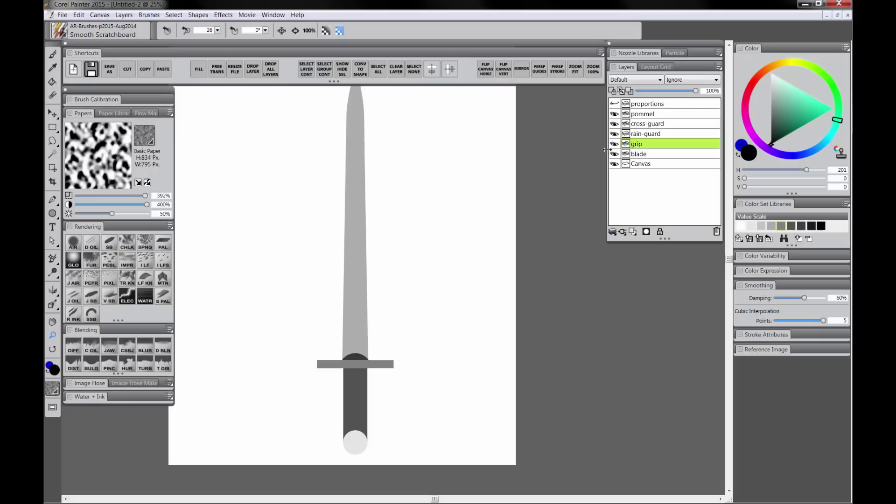
{"action": "key", "text": "h"}
{"action": "left_click", "coordinate": [343, 441]}
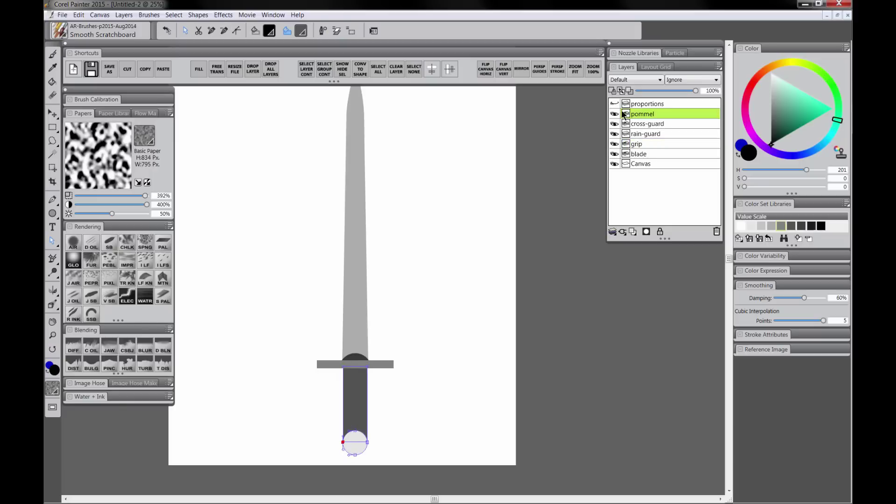
{"action": "left_click", "coordinate": [637, 144]}
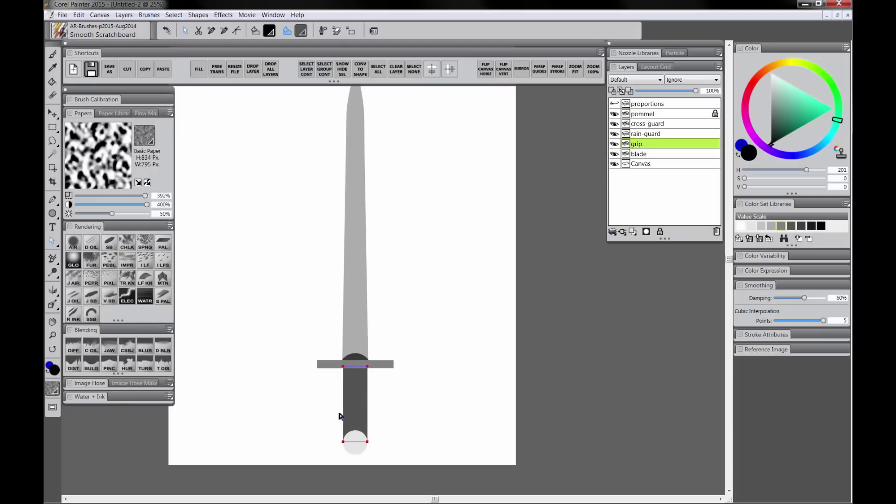
{"action": "left_click_drag", "start_coordinate": [330, 433], "coordinate": [376, 455]}
{"action": "key", "text": "shift+Right"}
{"action": "key", "text": "Left"}
{"action": "left_click", "coordinate": [433, 392]}
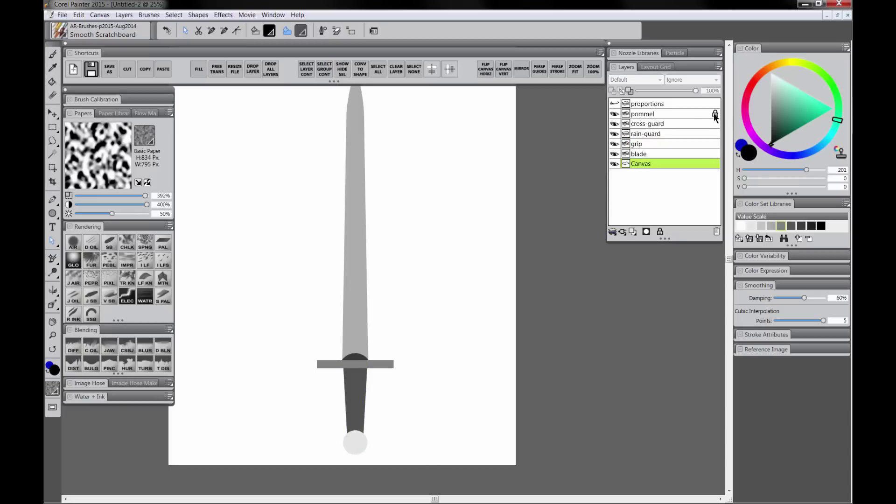
Unlock the pommel layer and scale the pommel circle down slightly
{"action": "left_click", "coordinate": [664, 113]}
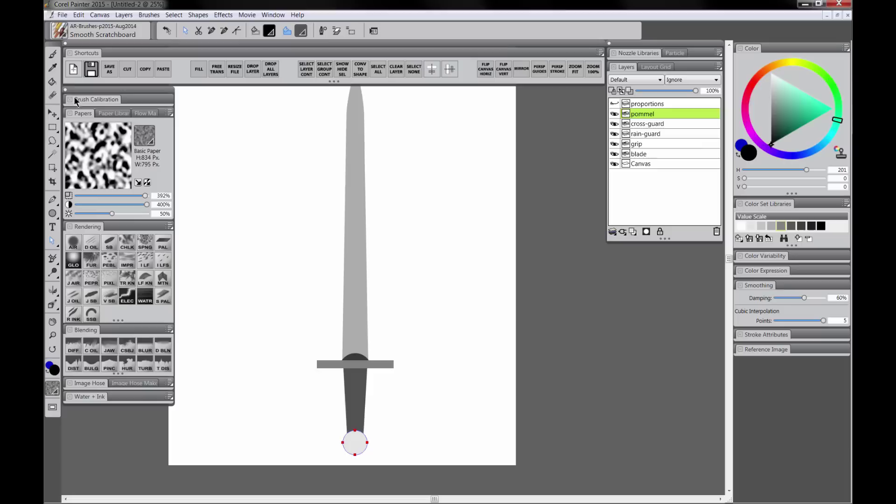
{"action": "left_click", "coordinate": [53, 115]}
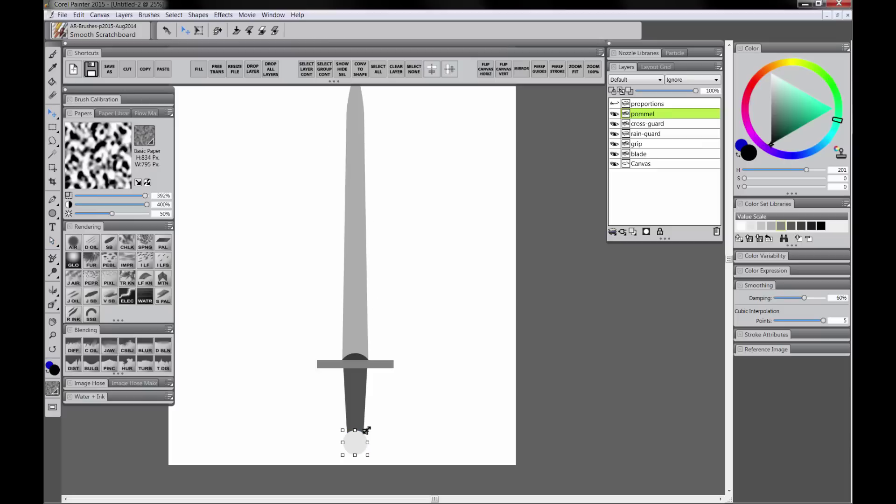
{"action": "left_click_drag", "start_coordinate": [367, 429], "coordinate": [360, 449]}
Align the pommel, cross-guard, rain-guard, grip and blade layers by their horizontal centers
{"action": "left_click", "coordinate": [643, 153], "text": "shift"}
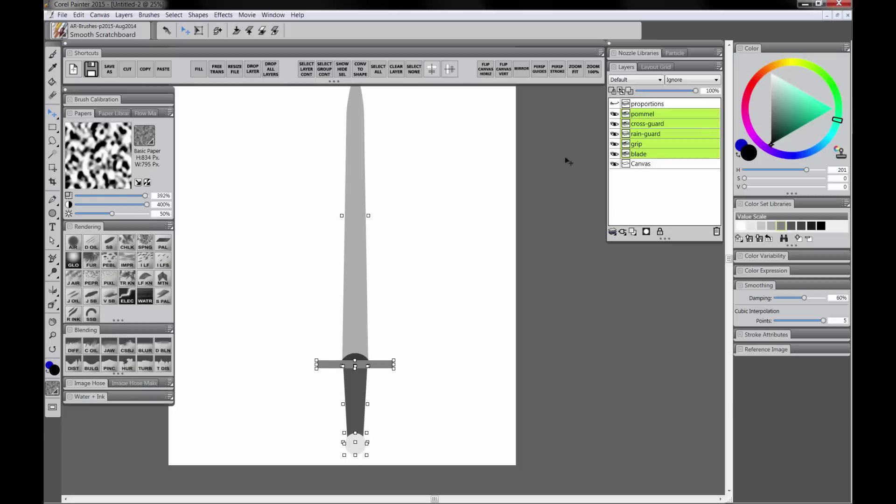
{"action": "left_click", "coordinate": [124, 15]}
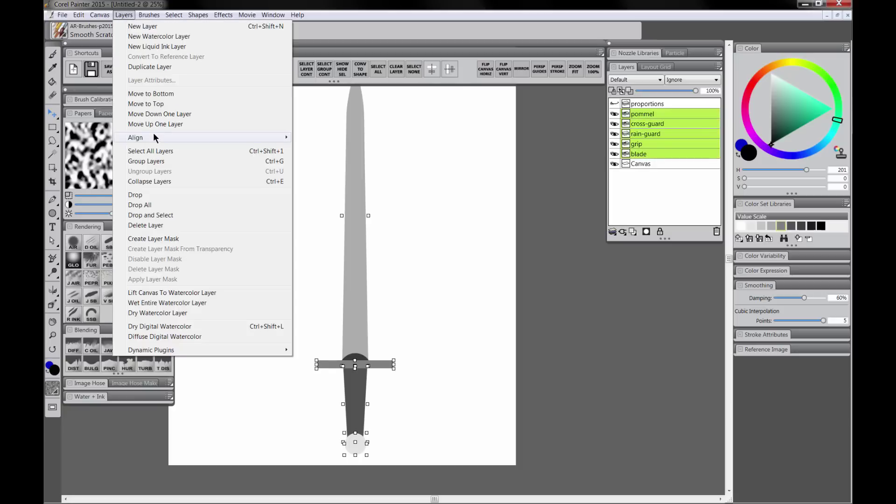
{"action": "mouse_move", "coordinate": [200, 137]}
{"action": "left_click", "coordinate": [321, 147]}
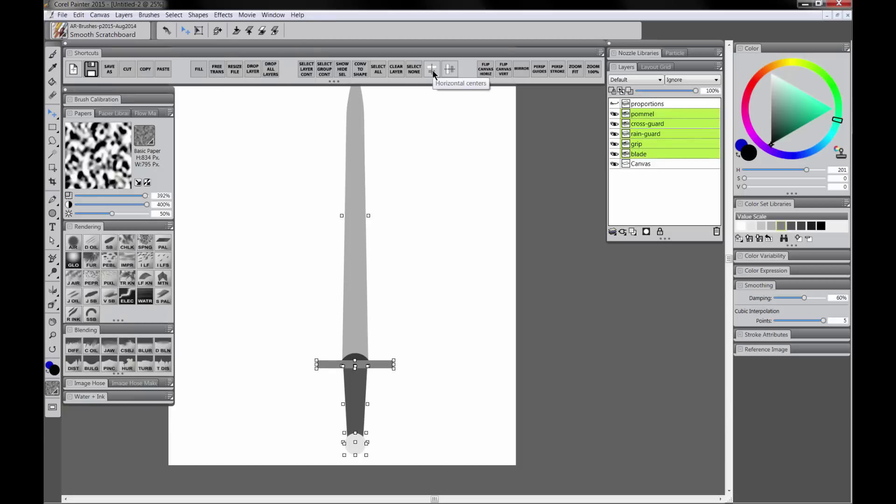
{"action": "left_click", "coordinate": [432, 69]}
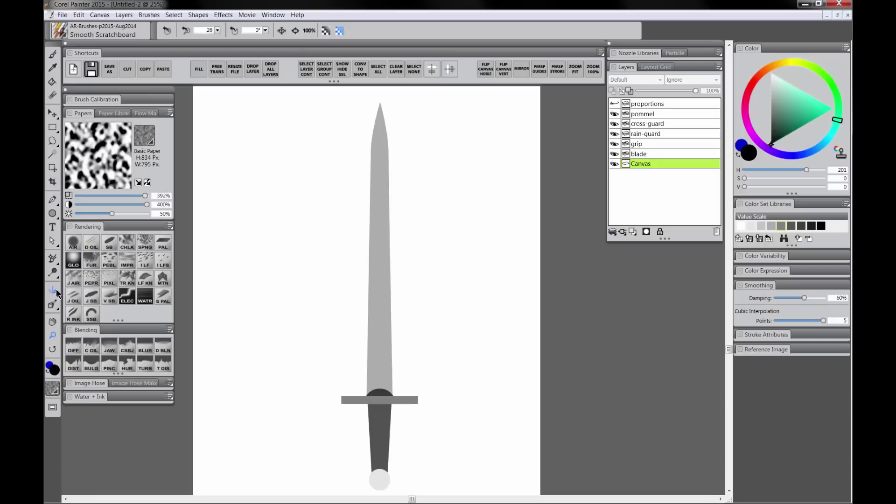
Place a vertical mirror-painting axis along the sword's centre and convert the cross-guard shape to a default layer
{"action": "left_click_drag", "start_coordinate": [415, 233], "coordinate": [382, 243]}
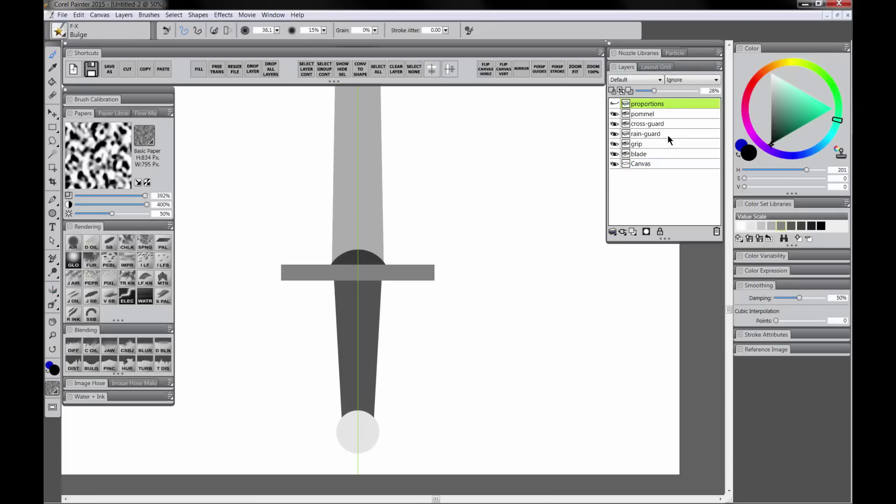
{"action": "left_click", "coordinate": [651, 124]}
{"action": "right_click", "coordinate": [651, 125]}
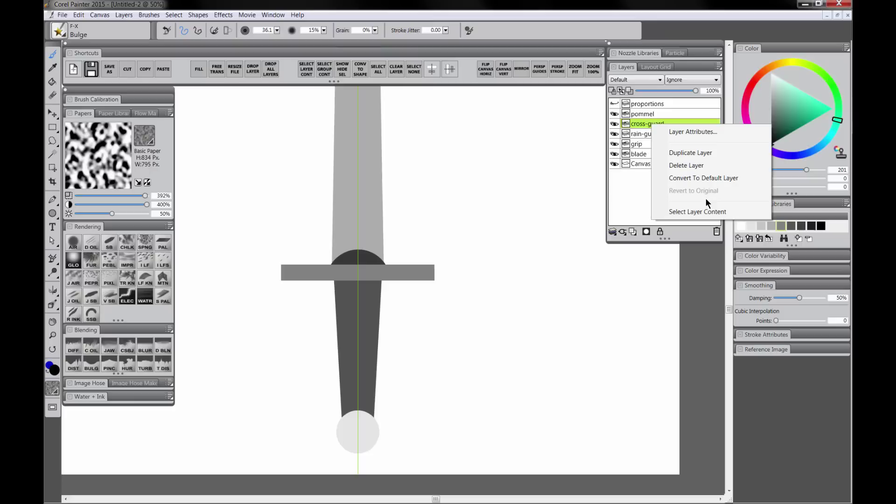
{"action": "left_click", "coordinate": [709, 178]}
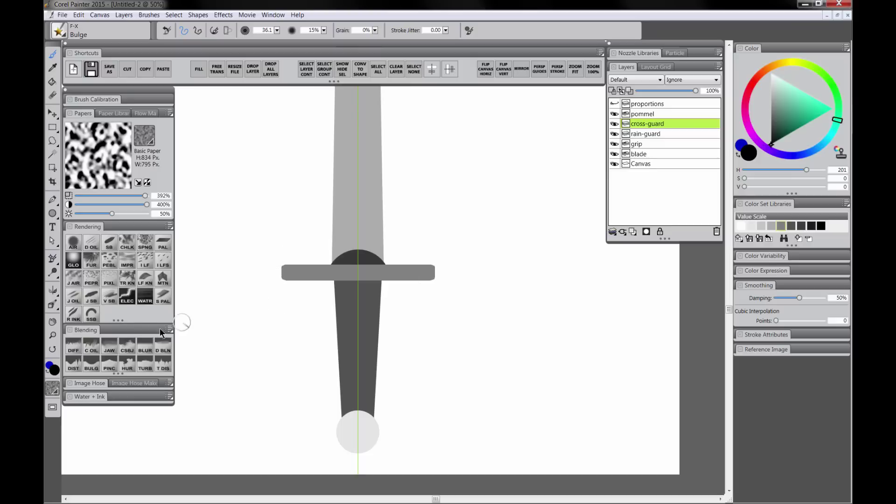
Refine the rounded ends of the cross-guard with mirrored strokes of the Pinch-AR brush
{"action": "left_click", "coordinate": [109, 363]}
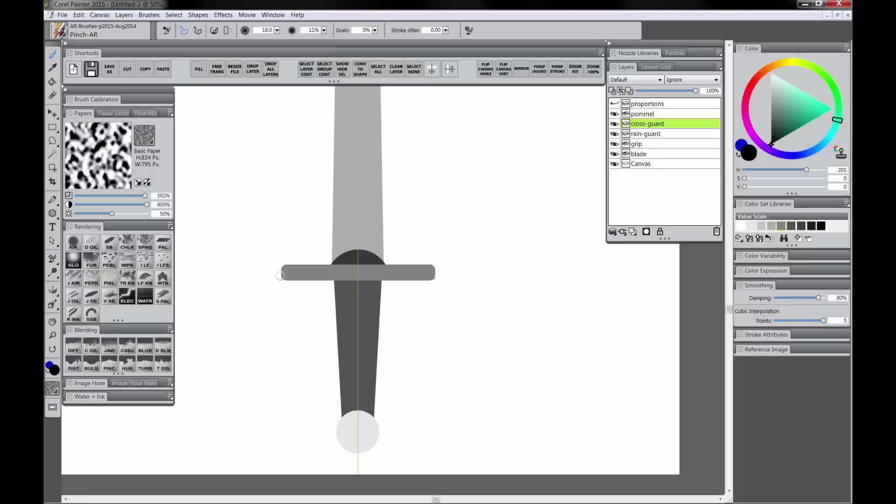
{"action": "left_click_drag", "start_coordinate": [283, 266], "coordinate": [282, 269]}
Convert the blade shape to a default layer
{"action": "key", "text": "ctrl+minus"}
{"action": "left_click", "coordinate": [645, 154]}
{"action": "right_click", "coordinate": [646, 154]}
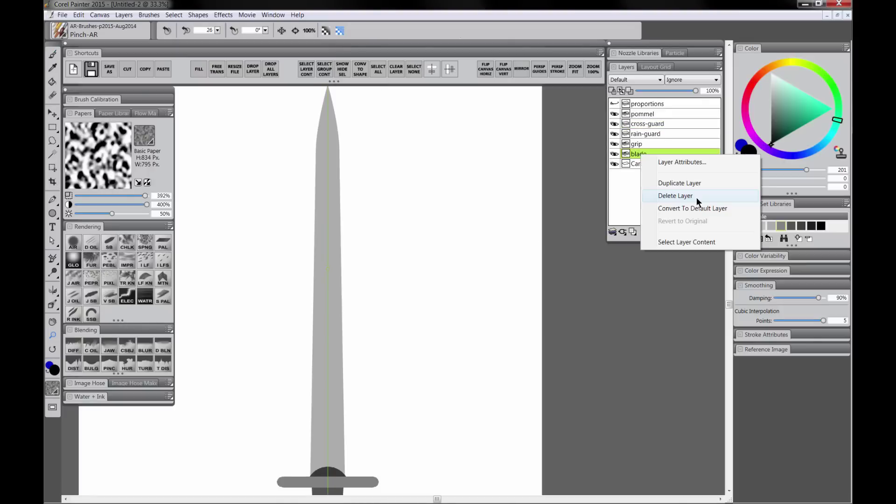
{"action": "left_click", "coordinate": [698, 208]}
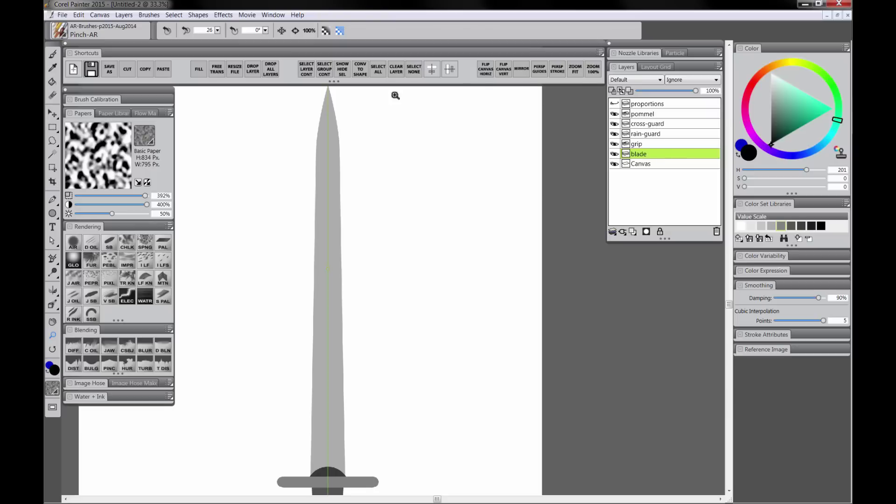
Duplicate the blade layer and rename the copy as fuller
{"action": "key", "text": "ctrl+minus"}
{"action": "right_click", "coordinate": [644, 154]}
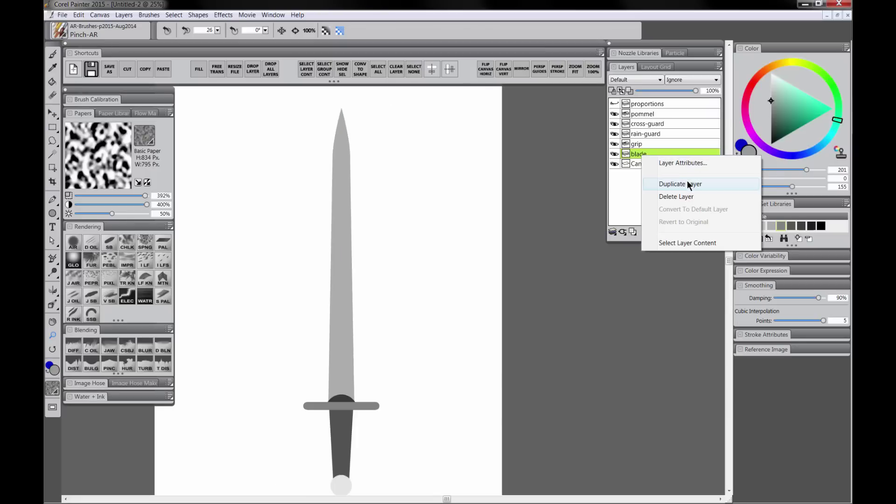
{"action": "left_click", "coordinate": [688, 184]}
{"action": "double_click", "coordinate": [643, 156]}
{"action": "type", "text": "fuller"}
{"action": "key", "text": "Return"}
Fill the fuller layer with dark grey and scale it down to a narrow strip along the lower blade's centre
{"action": "left_click", "coordinate": [771, 117]}
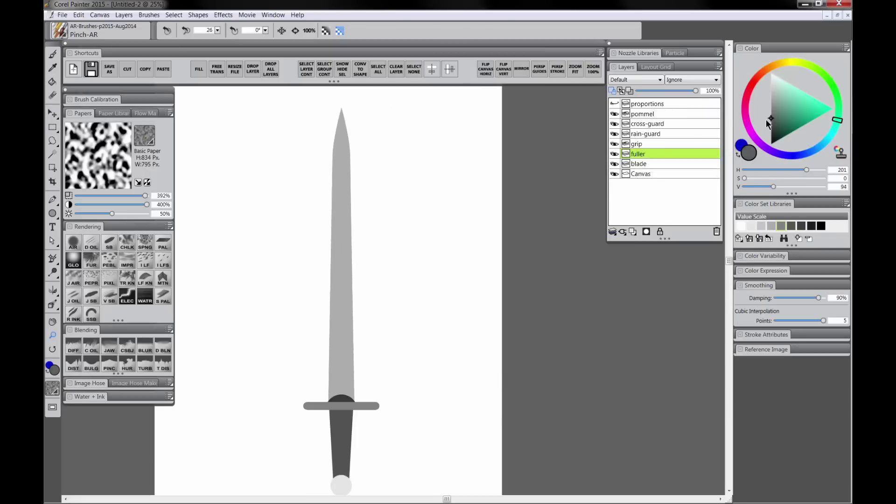
{"action": "left_click", "coordinate": [199, 69]}
{"action": "key", "text": "Return"}
{"action": "left_click", "coordinate": [217, 68]}
{"action": "left_click_drag", "start_coordinate": [329, 108], "coordinate": [344, 180]}
{"action": "key", "text": "Return"}
Align the pommel through blade layers by their horizontal centers, checking them against the temporarily shown proportions guide
{"action": "left_click", "coordinate": [614, 104]}
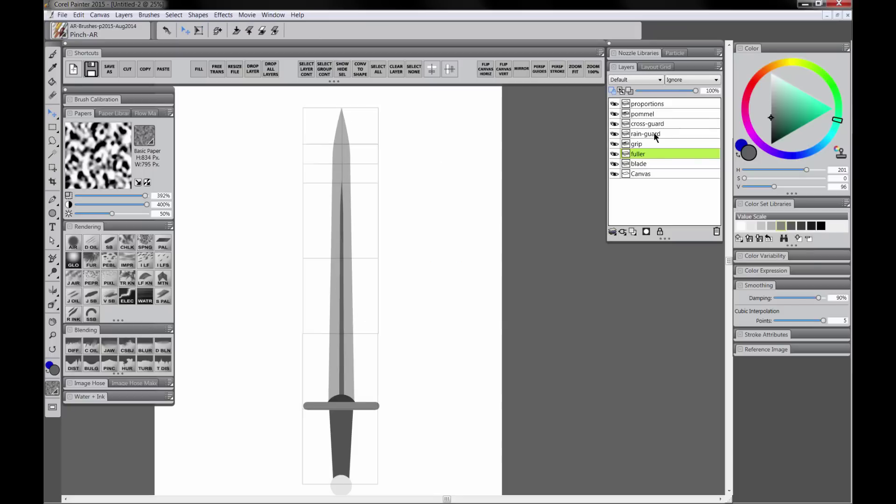
{"action": "left_click", "coordinate": [648, 113]}
{"action": "left_click", "coordinate": [646, 162], "text": "shift"}
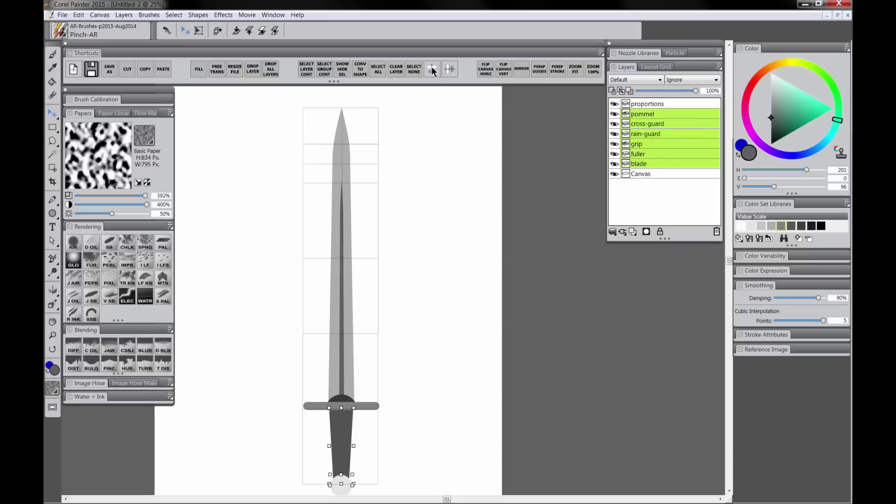
{"action": "left_click", "coordinate": [614, 103]}
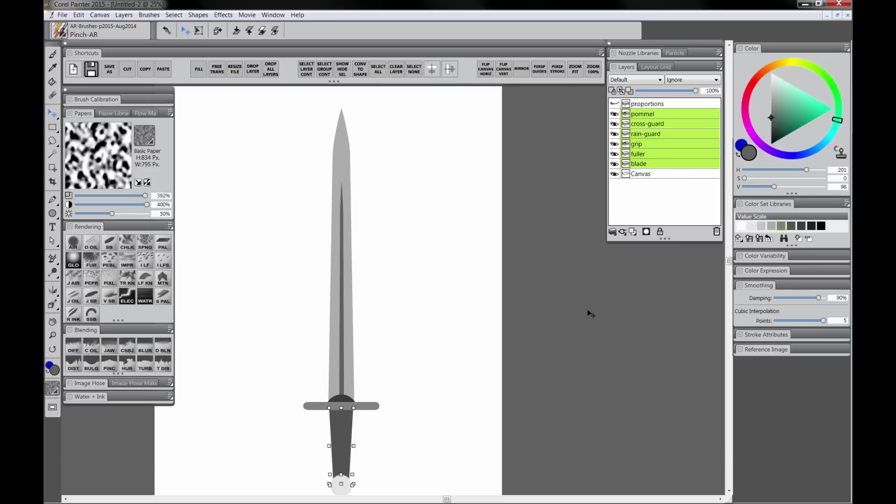
Split the blade lengthwise into two layers, blade-r and blade-l, by cutting and pasting one rectangular half
{"action": "left_click", "coordinate": [643, 165]}
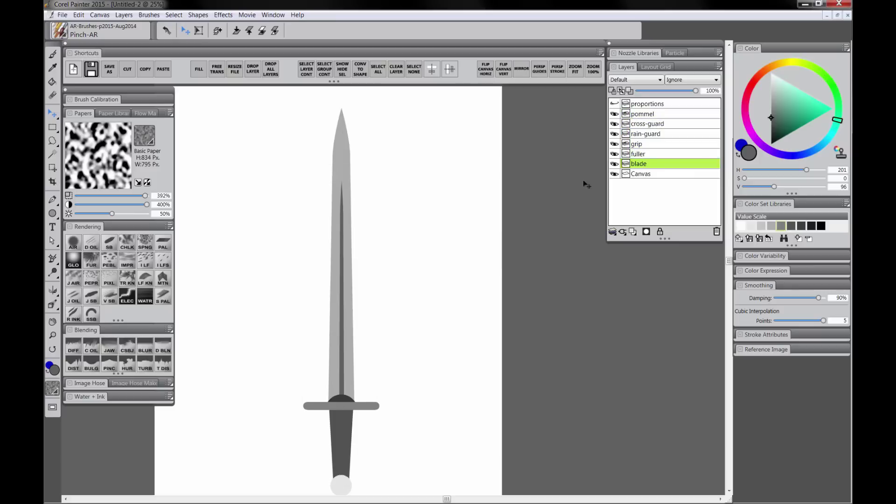
{"action": "key", "text": "r"}
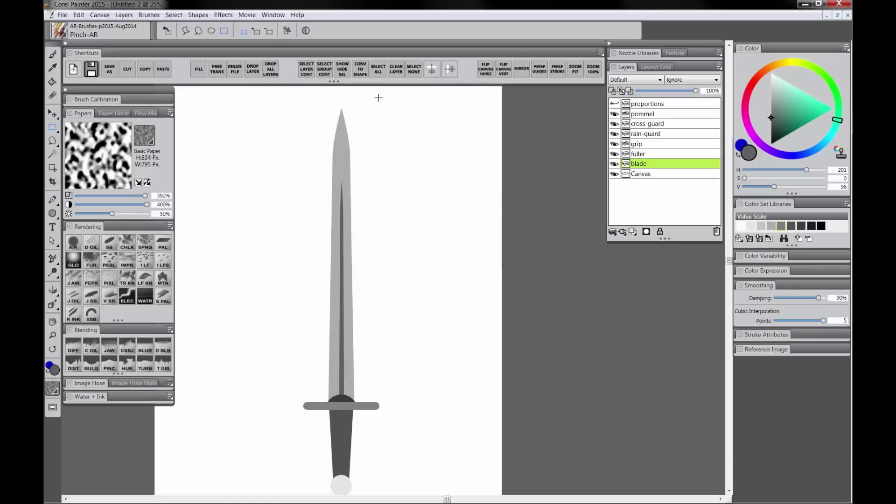
{"action": "left_click_drag", "start_coordinate": [379, 98], "coordinate": [341, 431]}
{"action": "key", "text": "ctrl+x"}
{"action": "key", "text": "ctrl+v"}
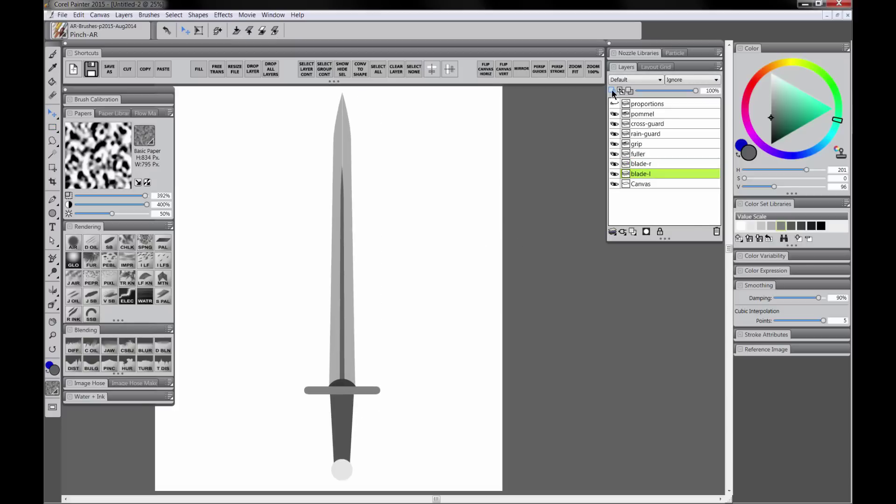
Fill the blade-l layer with a darker grey of value 152 at 100% opacity
{"action": "left_click", "coordinate": [771, 102]}
{"action": "left_click", "coordinate": [199, 69]}
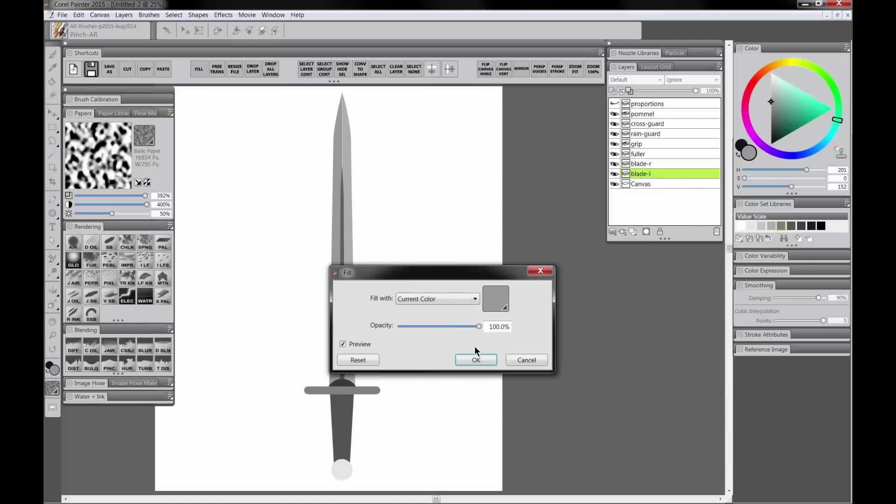
{"action": "left_click", "coordinate": [476, 360]}
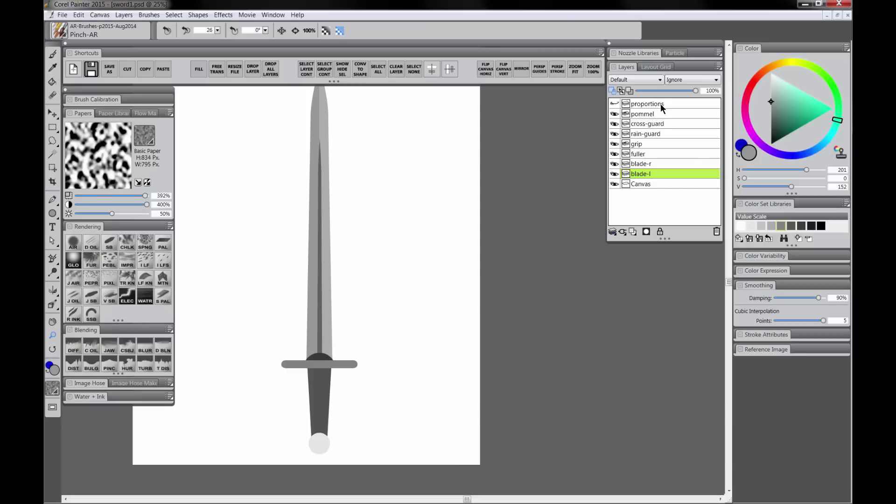
Delete the proportions guide layer and convert the pommel and grip shapes to default layers
{"action": "left_click", "coordinate": [659, 103]}
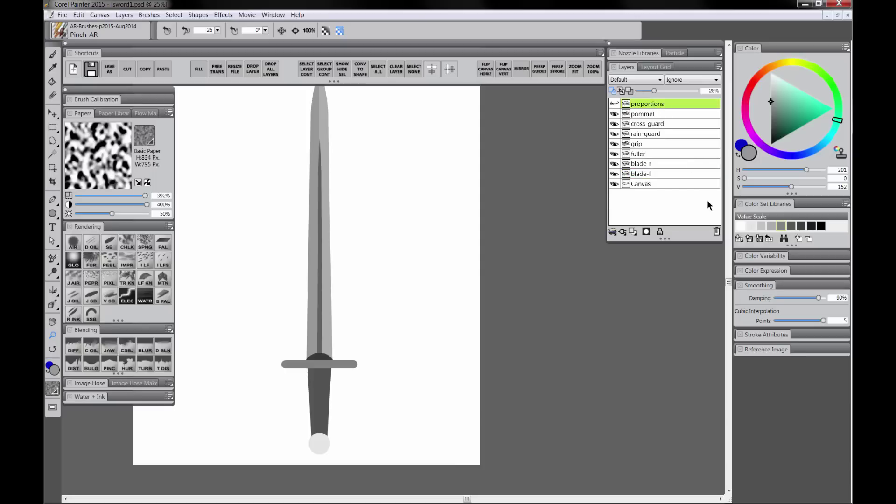
{"action": "left_click", "coordinate": [717, 231]}
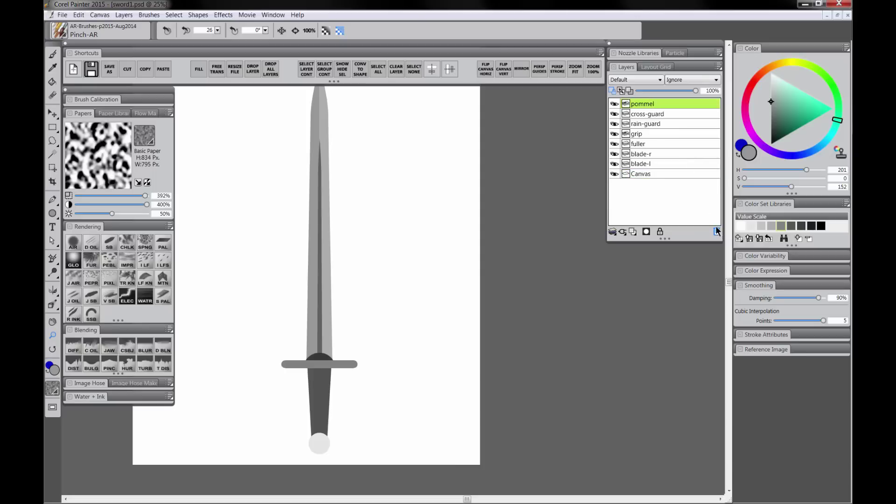
{"action": "right_click", "coordinate": [643, 105]}
{"action": "left_click", "coordinate": [648, 135]}
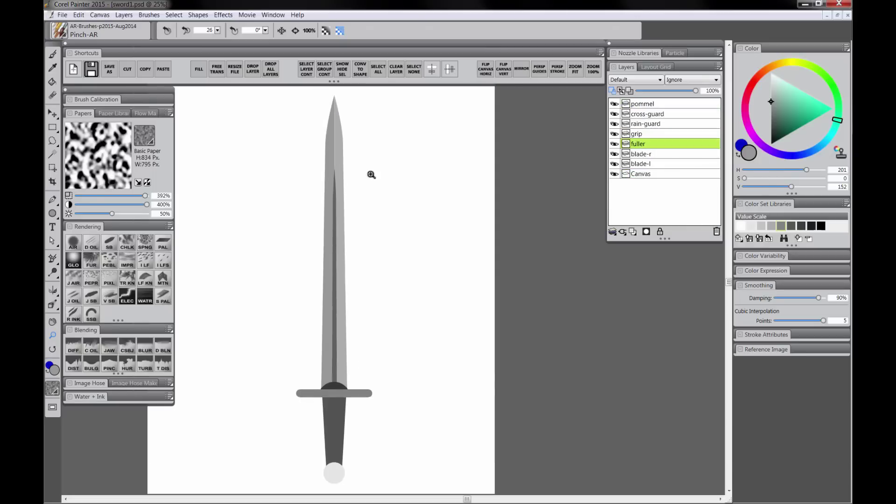
Fill the fuller, rain-guard, cross-guard and pommel layers with light grey of value 195
{"action": "left_click", "coordinate": [198, 69]}
{"action": "left_click", "coordinate": [481, 366]}
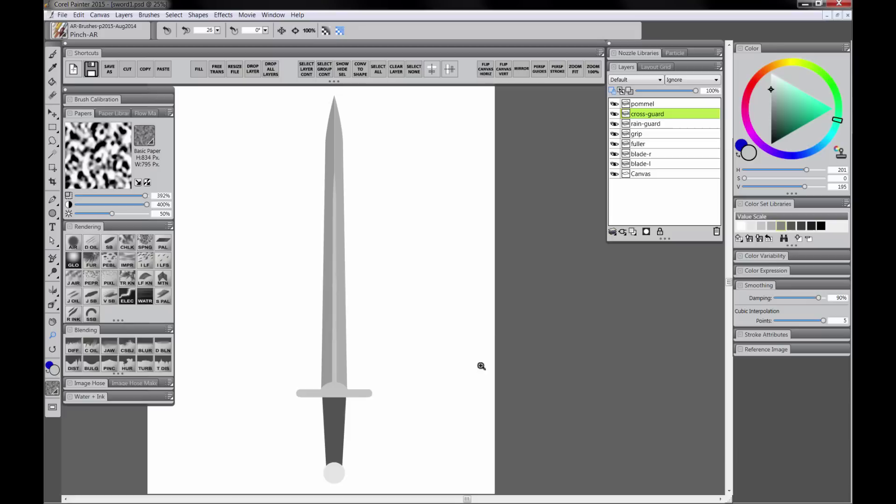
{"action": "left_click", "coordinate": [643, 104]}
{"action": "left_click", "coordinate": [198, 68]}
{"action": "left_click", "coordinate": [470, 366]}
{"action": "left_click", "coordinate": [470, 371]}
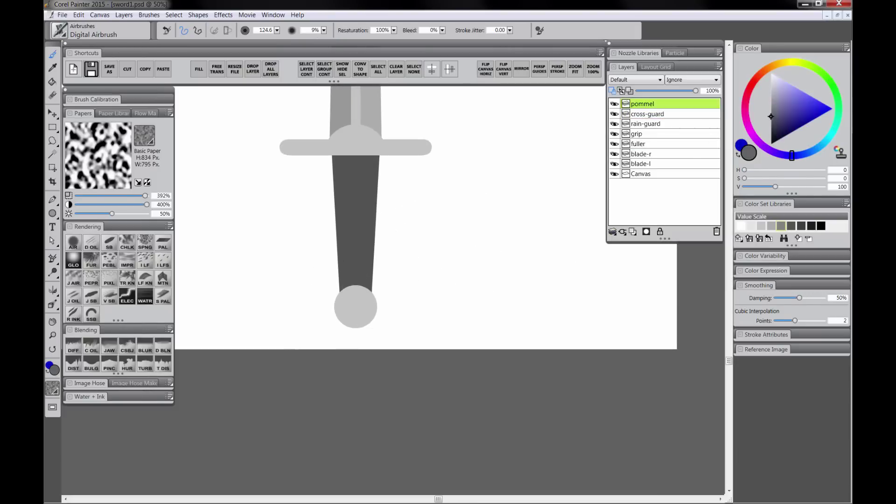
Shade the edges of the pommel with mid-grey Digital Airbrush strokes, then reduce the brush size to 32.2
{"action": "left_click_drag", "start_coordinate": [365, 274], "coordinate": [337, 285]}
{"action": "mouse_move", "coordinate": [337, 285]}
{"action": "left_mouse_down"}
{"action": "mouse_move", "coordinate": [366, 331]}
{"action": "mouse_move", "coordinate": [347, 333]}
{"action": "left_mouse_up"}
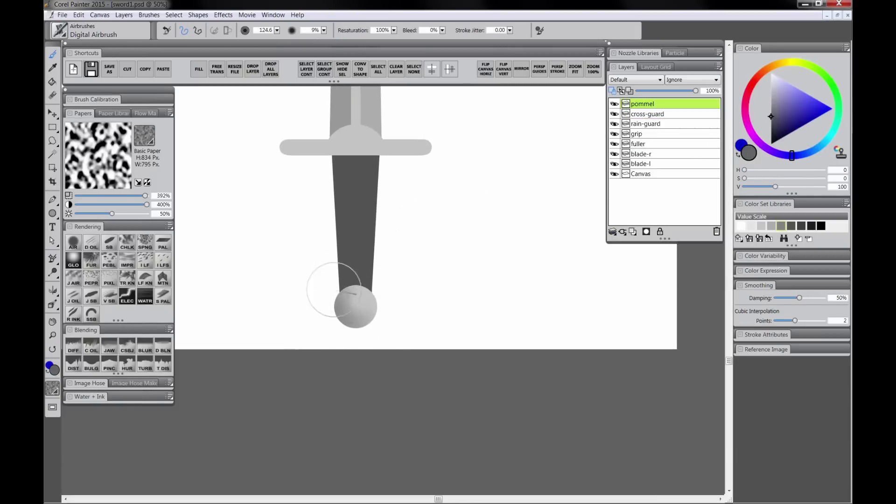
{"action": "key", "text": "bracketleft"}
{"action": "key", "text": "bracketleft"}
{"action": "key", "text": "bracketleft"}
{"action": "key", "text": "bracketleft"}
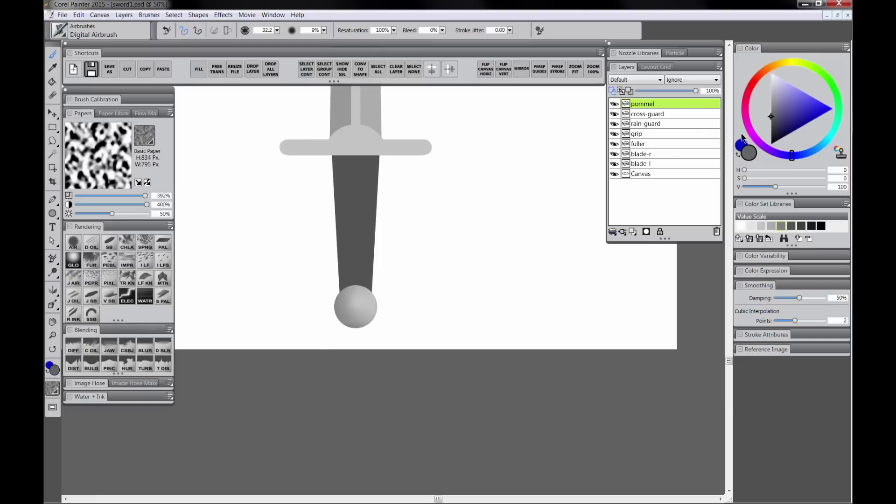
Add a small white airbrush highlight to the pommel's upper right area
{"action": "left_click", "coordinate": [771, 72]}
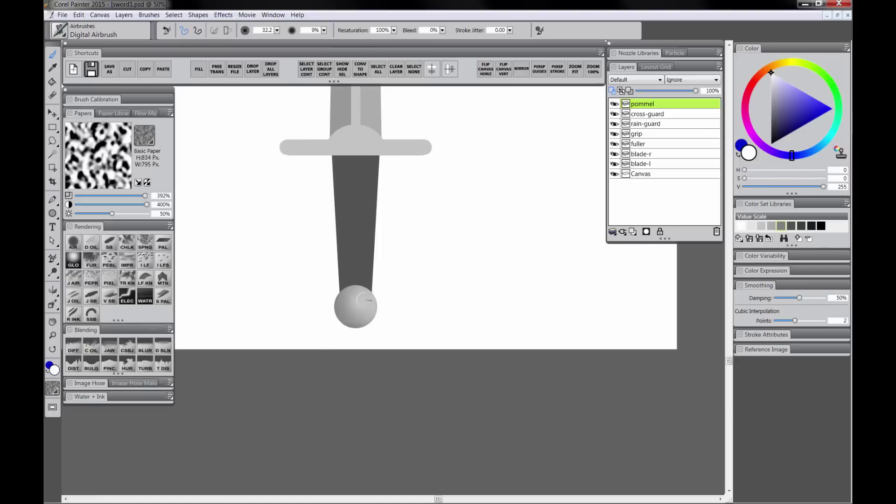
{"action": "key", "text": "bracketleft"}
{"action": "key", "text": "bracketleft"}
{"action": "key", "text": "bracketleft"}
{"action": "key", "text": "bracketleft"}
Darken the pommel's rim and its junction with the grip using dark grey sampled from the sword
{"action": "left_click", "coordinate": [373, 264], "text": "alt"}
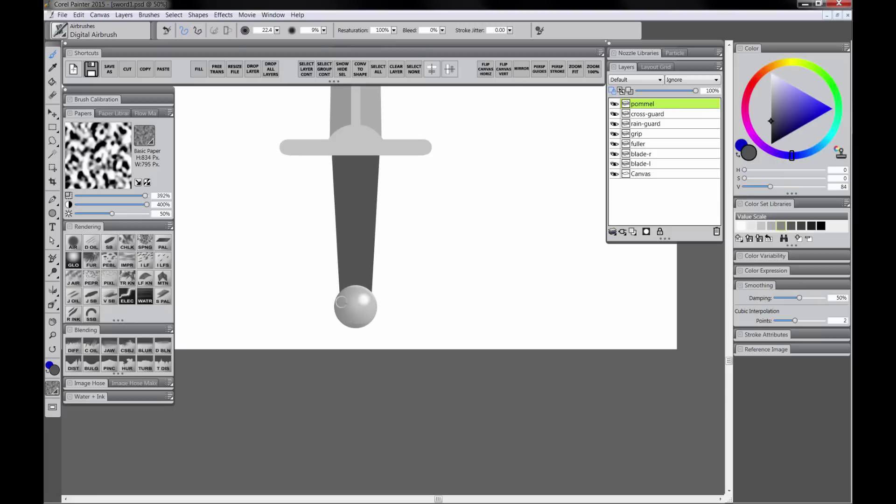
{"action": "mouse_move", "coordinate": [334, 309]}
{"action": "left_mouse_down"}
{"action": "mouse_move", "coordinate": [345, 322]}
{"action": "mouse_move", "coordinate": [379, 312]}
{"action": "mouse_move", "coordinate": [334, 312]}
{"action": "left_mouse_up"}
{"action": "key", "text": "]"}
{"action": "left_click_drag", "start_coordinate": [385, 300], "coordinate": [380, 315]}
{"action": "left_click", "coordinate": [350, 334], "text": "alt"}
{"action": "key", "text": "["}
Model the grip as a rounded form with lengthwise light and dark airbrush strokes in greys sampled from the image
{"action": "left_click", "coordinate": [653, 134]}
{"action": "left_click", "coordinate": [374, 169], "text": "alt"}
{"action": "key", "text": "]"}
{"action": "mouse_move", "coordinate": [373, 158]}
{"action": "left_mouse_down"}
{"action": "mouse_move", "coordinate": [352, 158]}
{"action": "mouse_move", "coordinate": [349, 278]}
{"action": "left_mouse_up"}
{"action": "left_click", "coordinate": [384, 145], "text": "alt"}
{"action": "left_click_drag", "start_coordinate": [369, 178], "coordinate": [369, 276]}
{"action": "left_click", "coordinate": [405, 262], "text": "alt"}
{"action": "key", "text": "["}
{"action": "left_click_drag", "start_coordinate": [334, 169], "coordinate": [337, 281]}
{"action": "mouse_move", "coordinate": [358, 185]}
{"action": "left_mouse_down"}
{"action": "mouse_move", "coordinate": [358, 278]}
{"action": "mouse_move", "coordinate": [369, 275]}
{"action": "left_mouse_up"}
{"action": "left_click", "coordinate": [345, 224], "text": "alt"}
{"action": "left_click_drag", "start_coordinate": [374, 168], "coordinate": [371, 280]}
{"action": "left_click_drag", "start_coordinate": [366, 241], "coordinate": [351, 395]}
Airbrush shading onto the cross-guard and rain-guard layers
{"action": "left_click", "coordinate": [652, 114]}
{"action": "mouse_move", "coordinate": [273, 298]}
{"action": "left_mouse_down"}
{"action": "mouse_move", "coordinate": [410, 298]}
{"action": "mouse_move", "coordinate": [409, 307]}
{"action": "left_mouse_up"}
{"action": "left_click", "coordinate": [652, 123]}
{"action": "left_click_drag", "start_coordinate": [395, 261], "coordinate": [393, 321]}
Shade the fuller, blade-l and blade-r layers with large, soft grey airbrush strokes
{"action": "key", "text": "ctrl+minus"}
{"action": "left_click", "coordinate": [653, 144]}
{"action": "left_click", "coordinate": [653, 153]}
{"action": "left_click_drag", "start_coordinate": [361, 108], "coordinate": [362, 359]}
{"action": "left_click", "coordinate": [652, 163]}
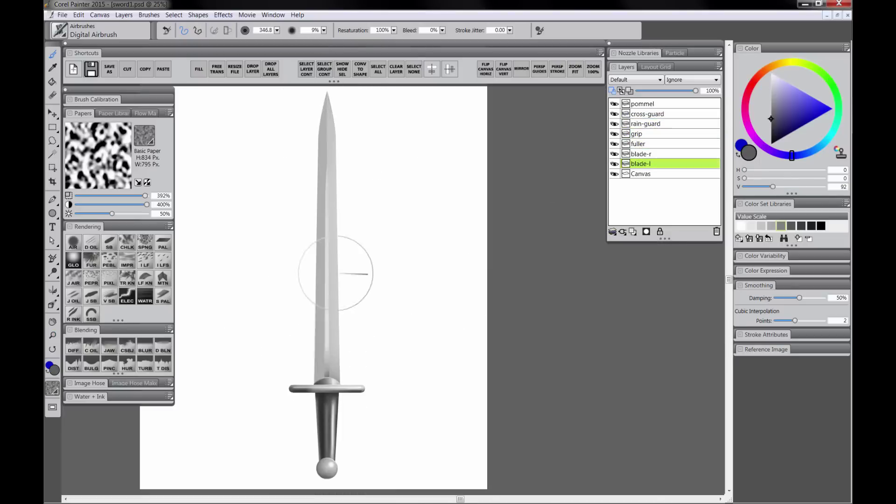
{"action": "left_click_drag", "start_coordinate": [368, 274], "coordinate": [348, 274]}
{"action": "left_click", "coordinate": [652, 153]}
{"action": "mouse_move", "coordinate": [332, 107]}
{"action": "left_mouse_down"}
{"action": "mouse_move", "coordinate": [338, 364]}
{"action": "mouse_move", "coordinate": [310, 225]}
{"action": "left_mouse_up"}
Fill the Canvas background with very dark grey
{"action": "left_click", "coordinate": [653, 164]}
{"action": "left_click", "coordinate": [652, 173]}
{"action": "key", "text": "ctrl+f"}
Add further light and dark airbrush variations along both blade halves for a metallic look
{"action": "left_click", "coordinate": [652, 154]}
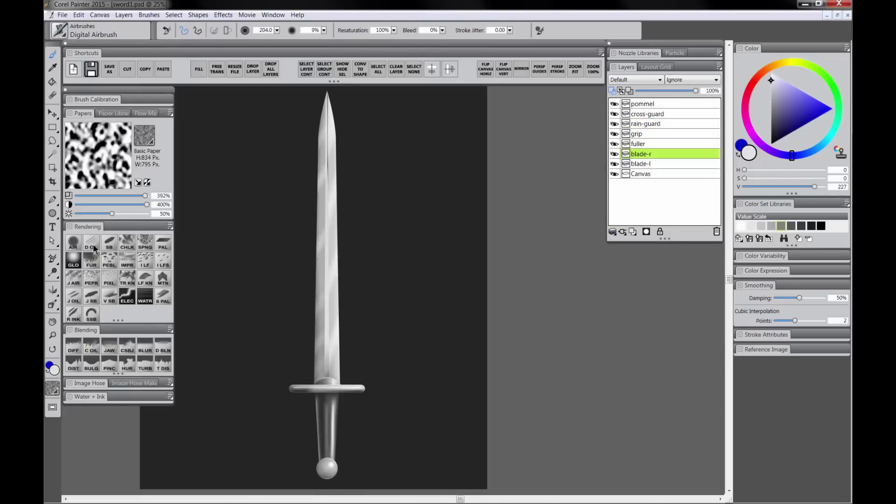
{"action": "left_click_drag", "start_coordinate": [333, 121], "coordinate": [335, 378]}
{"action": "left_click", "coordinate": [653, 143]}
{"action": "key", "text": "ctrl+plus"}
{"action": "left_click", "coordinate": [652, 163]}
{"action": "left_click", "coordinate": [322, 224], "text": "alt"}
{"action": "left_click_drag", "start_coordinate": [322, 107], "coordinate": [315, 298]}
{"action": "key", "text": "ctrl+minus"}
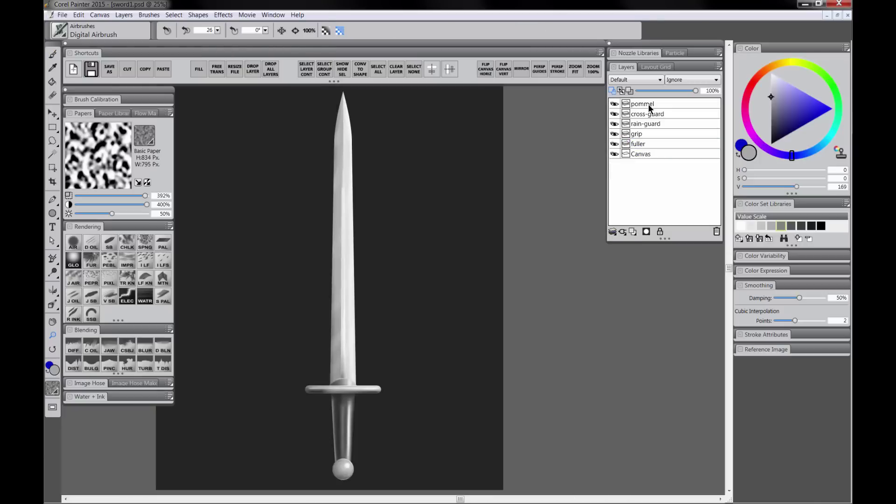
Group the layers from pommel through fuller and name the group sword
{"action": "left_click", "coordinate": [648, 105]}
{"action": "left_click", "coordinate": [646, 144], "text": "shift"}
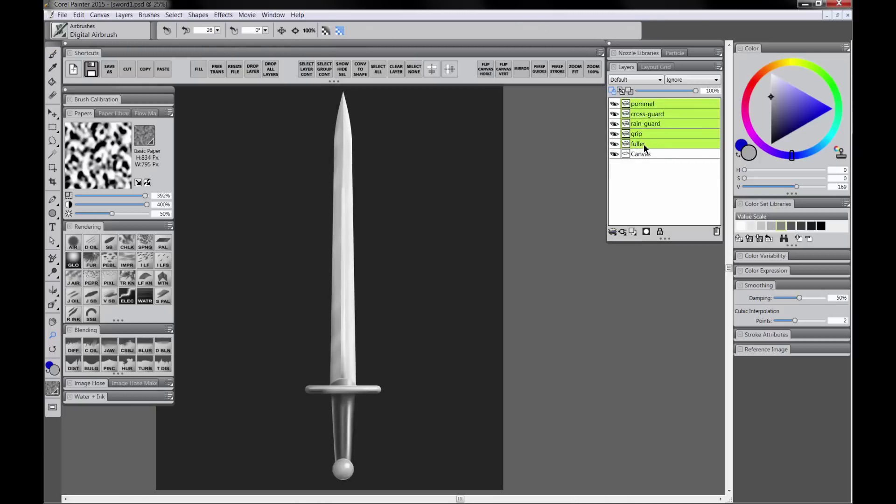
{"action": "key", "text": "ctrl+g"}
{"action": "type", "text": "sword"}
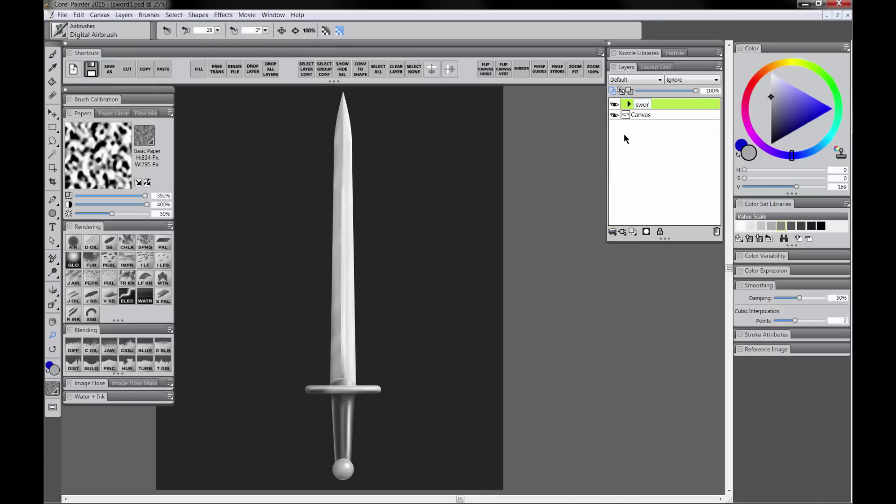
{"action": "key", "text": "Return"}
Select the sword group's content, create a layer inside the group above the pommel, and name it gold
{"action": "left_click", "coordinate": [332, 73]}
{"action": "left_click", "coordinate": [633, 231]}
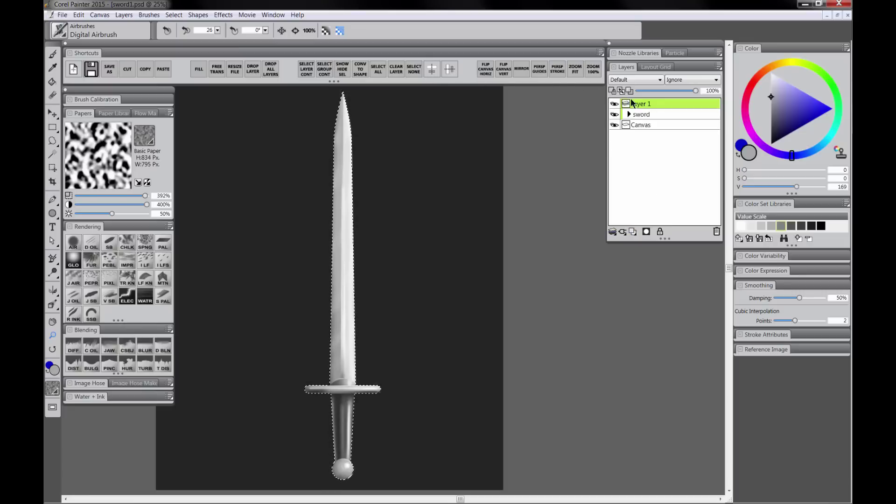
{"action": "left_click_drag", "start_coordinate": [631, 101], "coordinate": [648, 122]}
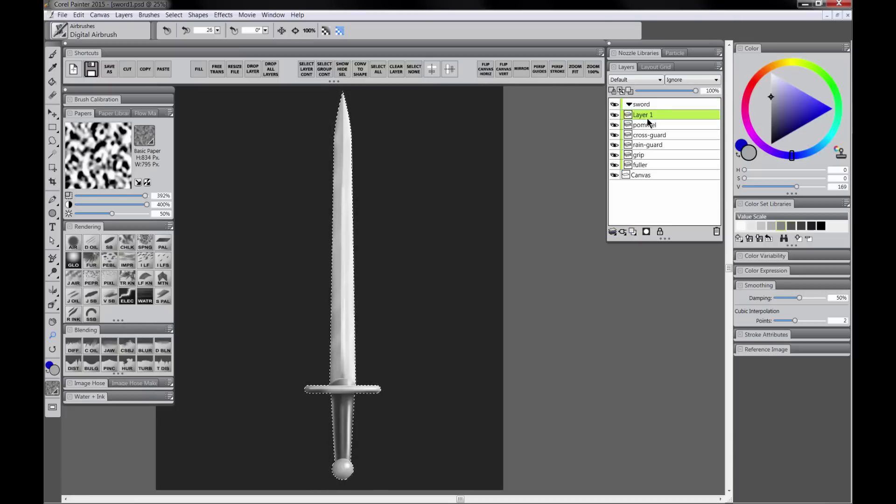
{"action": "double_click", "coordinate": [643, 115]}
{"action": "type", "text": "gold"}
{"action": "key", "text": "Return"}
Hide the selection outline and set the gold layer's composite method to Multiply
{"action": "left_click", "coordinate": [343, 69]}
{"action": "left_click", "coordinate": [638, 80]}
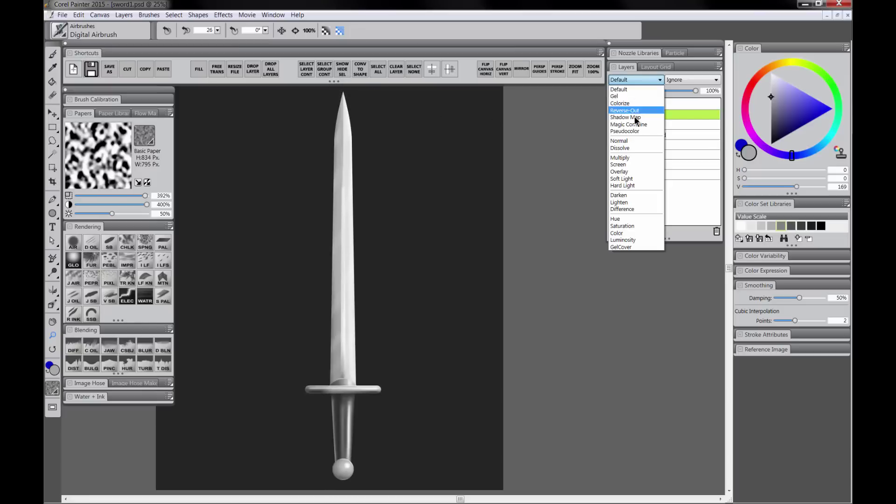
{"action": "left_click", "coordinate": [619, 158]}
Tint the cross-guard, rain-guard and pommel pale gold with a small Digital Airbrush
{"action": "left_click", "coordinate": [783, 65]}
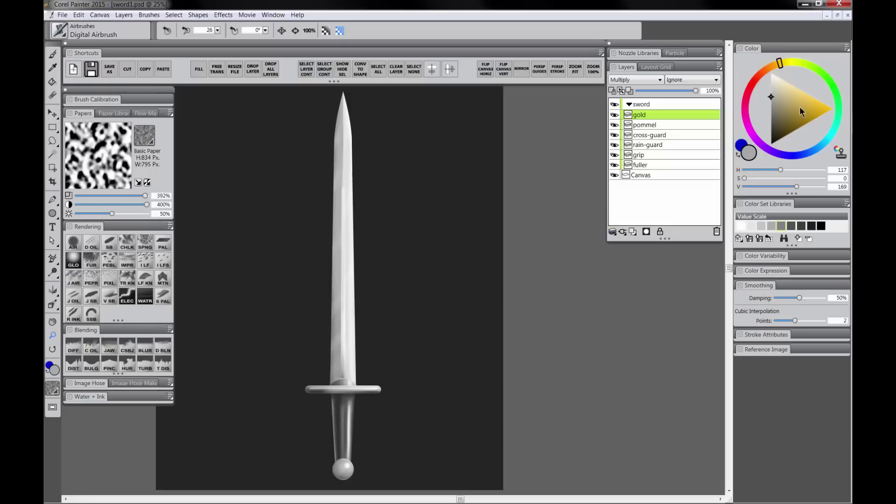
{"action": "left_click_drag", "start_coordinate": [799, 110], "coordinate": [800, 90]}
{"action": "left_click", "coordinate": [74, 245]}
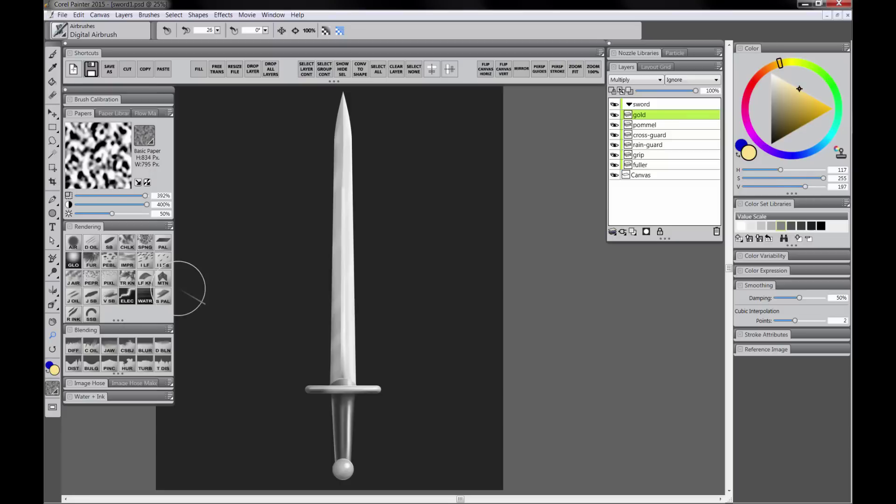
{"action": "key", "text": "["}
{"action": "left_click_drag", "start_coordinate": [309, 389], "coordinate": [325, 389]}
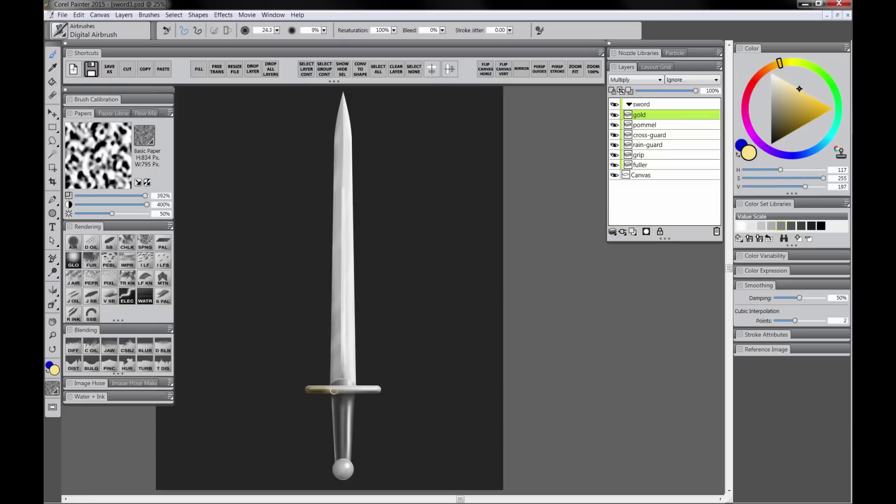
{"action": "left_click_drag", "start_coordinate": [311, 392], "coordinate": [350, 387]}
{"action": "left_click_drag", "start_coordinate": [336, 467], "coordinate": [344, 472]}
Create a layer above gold, name it red, and set its composite method to Multiply
{"action": "left_click", "coordinate": [632, 232]}
{"action": "double_click", "coordinate": [646, 117]}
{"action": "type", "text": "red"}
{"action": "left_click", "coordinate": [635, 80]}
{"action": "left_click", "coordinate": [630, 156]}
Airbrush the grip with deep red on the red layer using a larger brush
{"action": "left_click", "coordinate": [752, 84]}
{"action": "key", "text": "]"}
{"action": "left_click", "coordinate": [810, 116]}
{"action": "left_click_drag", "start_coordinate": [331, 403], "coordinate": [334, 458]}
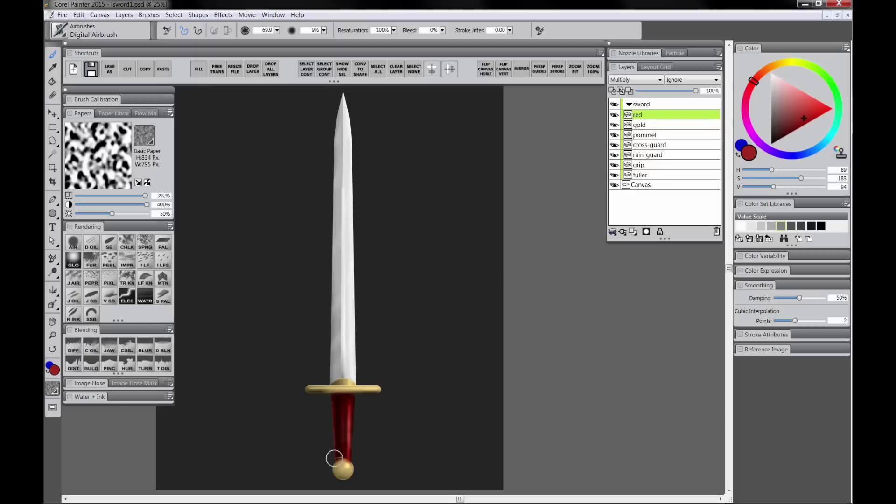
Add a layer mask to the red layer and mask out red over the cross-guard with black
{"action": "left_click_drag", "start_coordinate": [309, 389], "coordinate": [377, 390]}
{"action": "left_click", "coordinate": [646, 232]}
{"action": "left_click", "coordinate": [771, 144]}
Create a layer above red in the sword group and name it reflections
{"action": "left_click", "coordinate": [633, 232]}
{"action": "double_click", "coordinate": [645, 117]}
{"action": "type", "text": "reflections"}
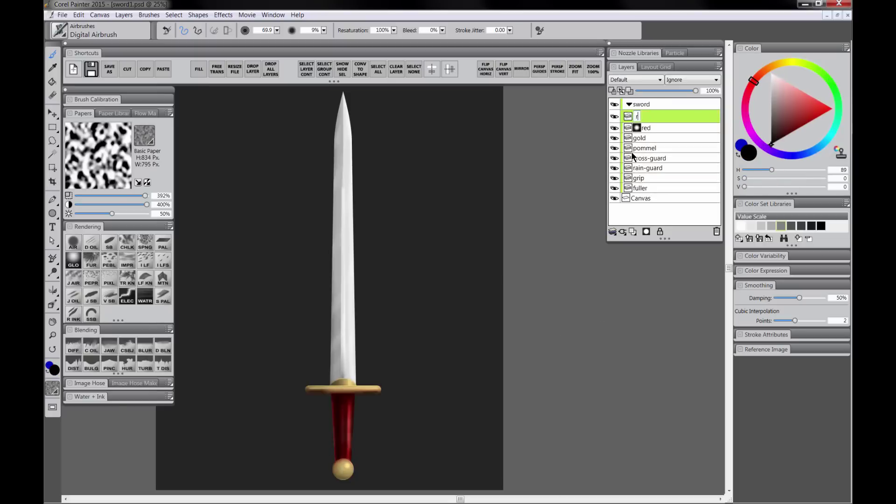
{"action": "key", "text": "Return"}
Airbrush a soft light-blue reflection onto the upper part of the blade
{"action": "left_click", "coordinate": [76, 243]}
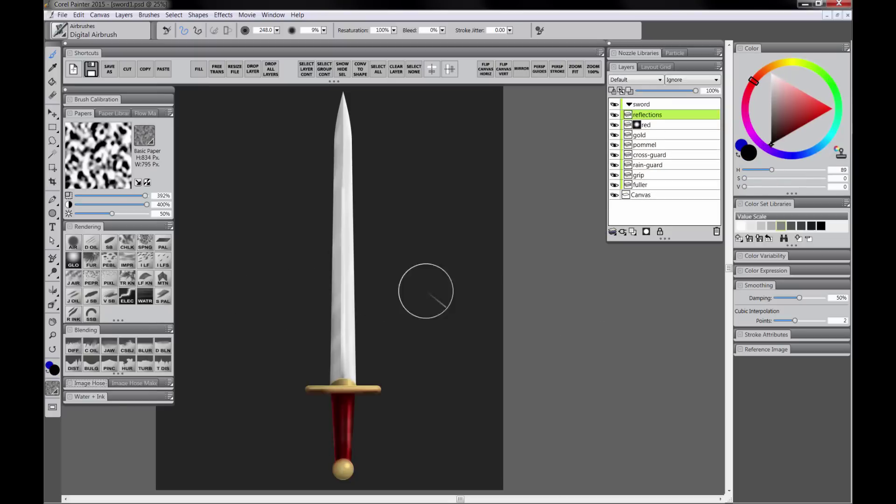
{"action": "left_click_drag", "start_coordinate": [806, 154], "coordinate": [820, 146]}
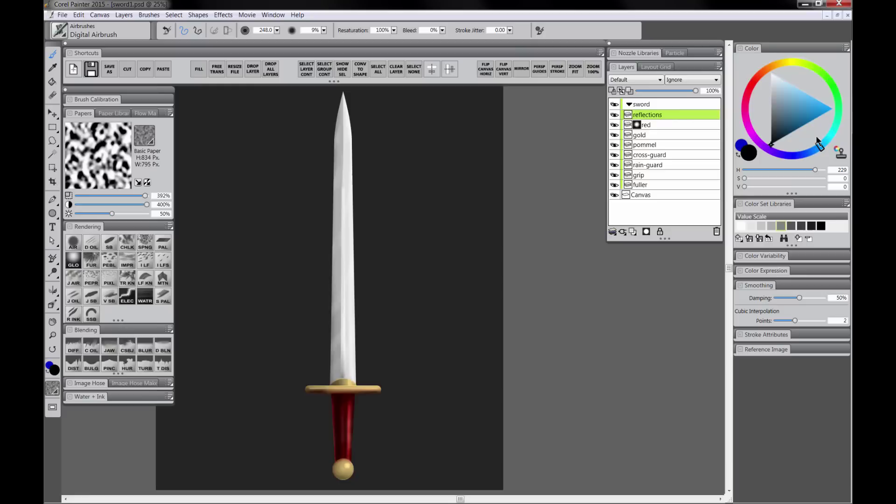
{"action": "left_click_drag", "start_coordinate": [806, 107], "coordinate": [811, 96]}
{"action": "left_click_drag", "start_coordinate": [352, 113], "coordinate": [336, 146]}
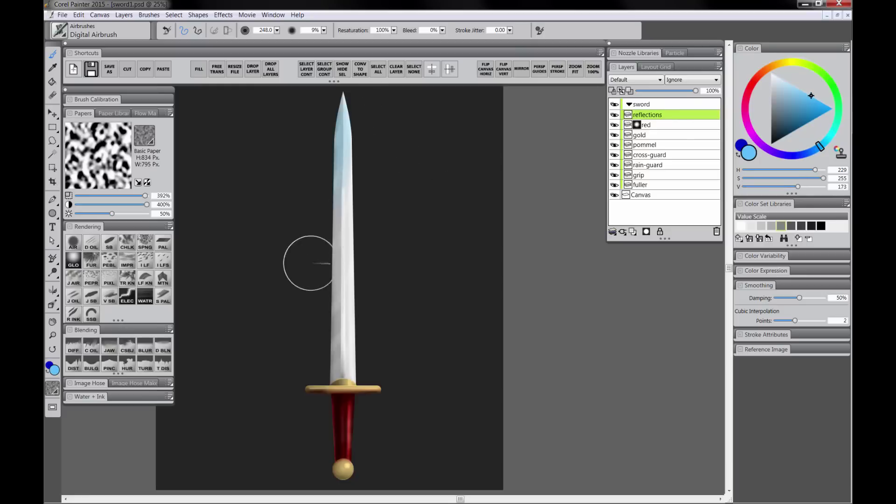
Brush a reflection onto the lower blade and paint white oil highlights along the blade on the white-hilights layer, cleaning up with the eraser
{"action": "left_click_drag", "start_coordinate": [331, 360], "coordinate": [365, 378]}
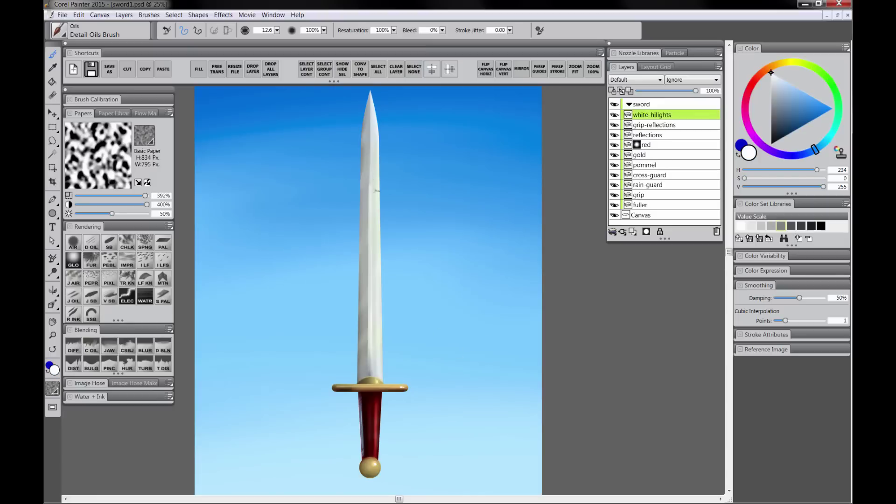
{"action": "left_click_drag", "start_coordinate": [372, 209], "coordinate": [372, 313]}
{"action": "key", "text": "n"}
{"action": "key", "text": "b"}
{"action": "key", "text": "n"}
{"action": "key", "text": "b"}
{"action": "left_click_drag", "start_coordinate": [362, 137], "coordinate": [358, 380]}
{"action": "key", "text": "n"}
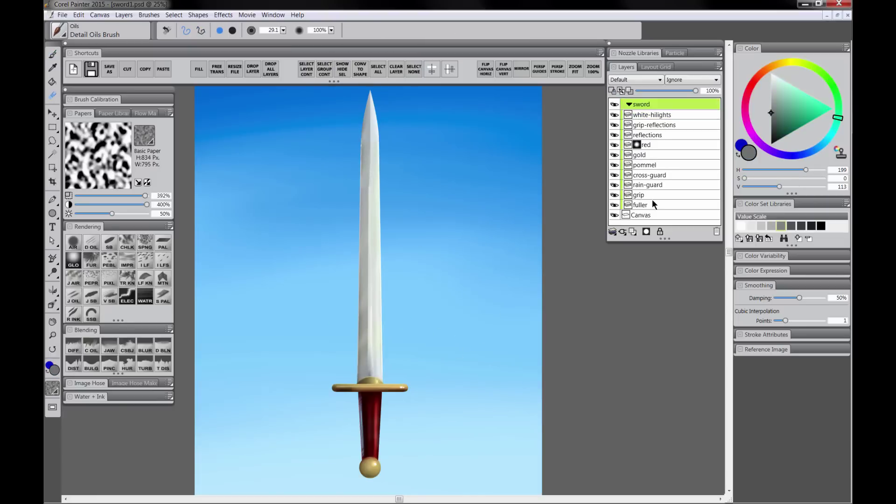
Rename the fuller layer as blade, check its visibility and preserve its transparency
{"action": "left_click", "coordinate": [649, 204]}
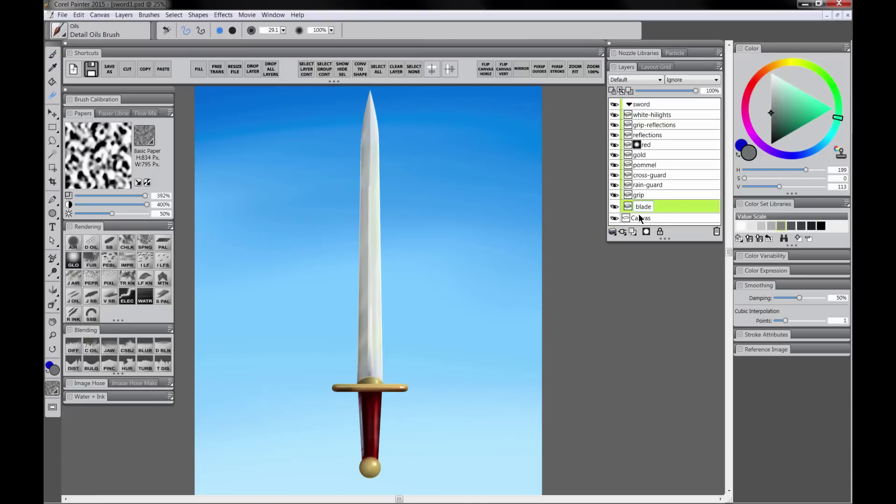
{"action": "left_click", "coordinate": [615, 205]}
{"action": "left_click", "coordinate": [615, 205]}
{"action": "left_click", "coordinate": [612, 90]}
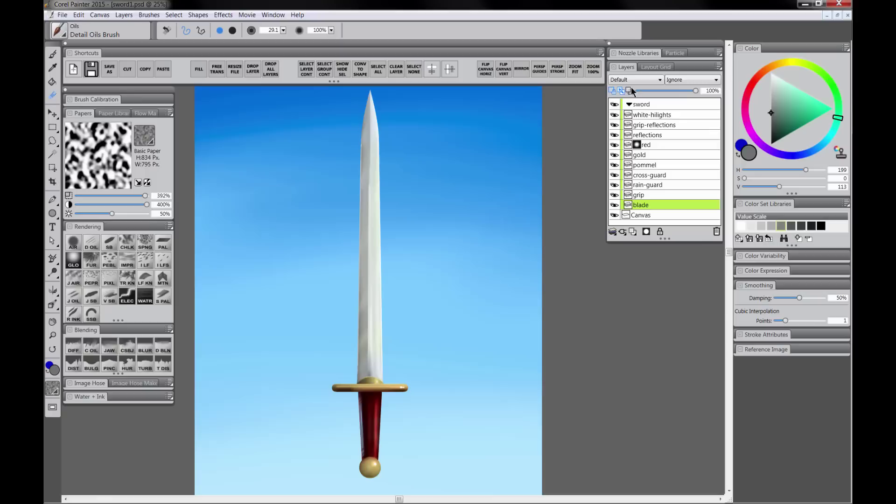
Airbrush dark grey shading down the left side of the blade on the blade layer
{"action": "left_click", "coordinate": [771, 135]}
{"action": "key", "text": "b"}
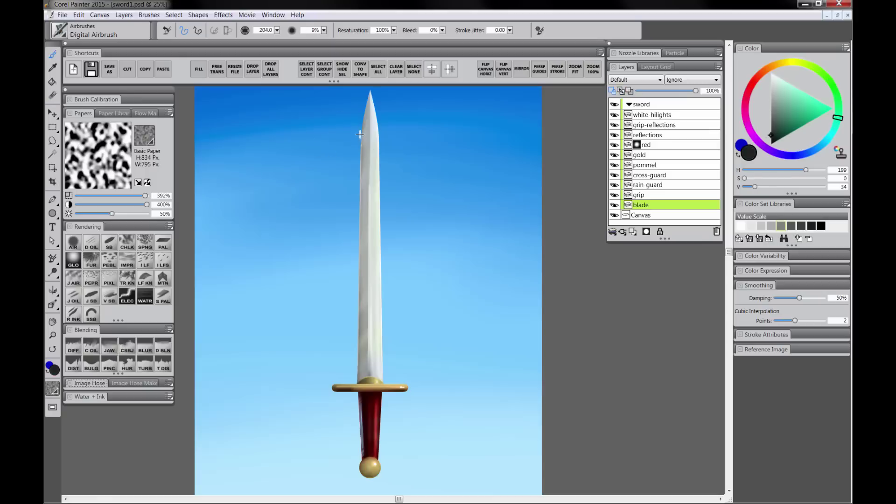
{"action": "left_click_drag", "start_coordinate": [369, 143], "coordinate": [353, 200]}
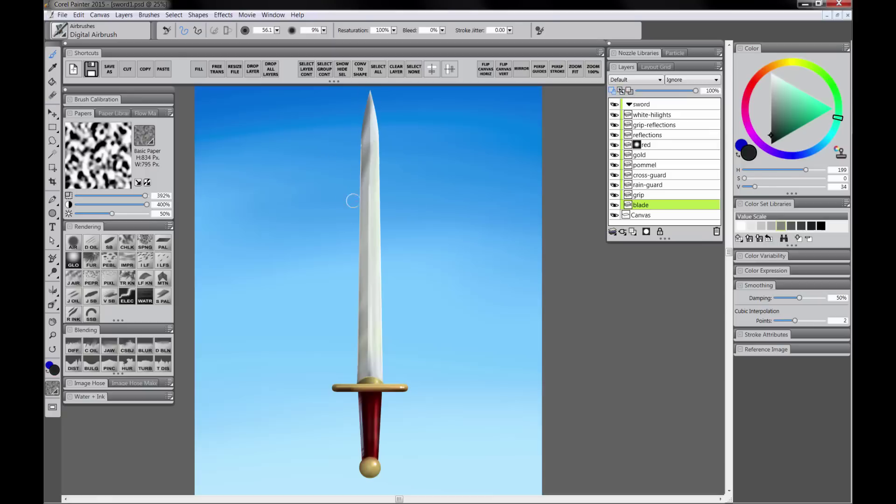
{"action": "left_click_drag", "start_coordinate": [364, 235], "coordinate": [362, 374]}
Airbrush white along the right edge of the upper blade with a slightly larger brush
{"action": "left_click", "coordinate": [771, 72]}
{"action": "key", "text": "bracketright"}
{"action": "left_click_drag", "start_coordinate": [375, 96], "coordinate": [382, 184]}
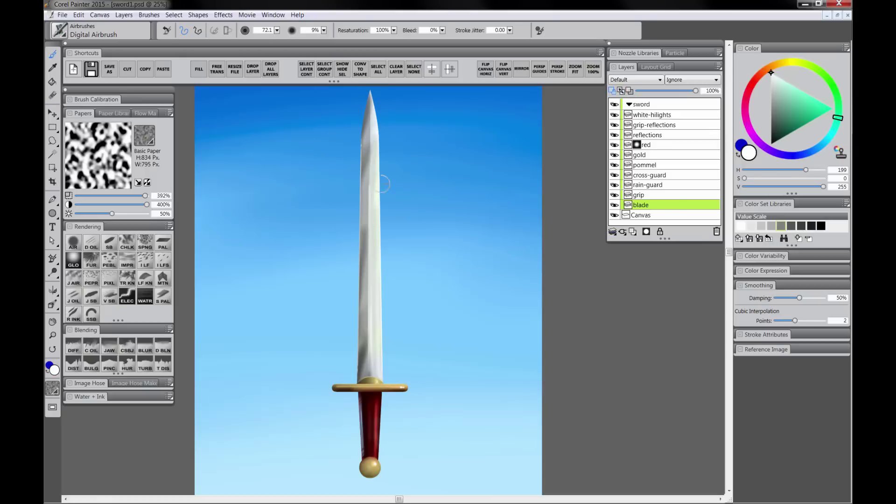
Shade the middle of the pommel on the pommel layer with a smaller airbrush and a colour sampled near the grip's lower end
{"action": "left_click", "coordinate": [654, 165]}
{"action": "left_click", "coordinate": [370, 449], "text": "alt"}
{"action": "key", "text": "bracketleft"}
{"action": "left_click_drag", "start_coordinate": [362, 470], "coordinate": [377, 473]}
Airbrush a light blue sampled from the sky along the underside of the cross-guard on its own layer
{"action": "left_click", "coordinate": [415, 399], "text": "alt"}
{"action": "left_click", "coordinate": [653, 174]}
{"action": "left_click_drag", "start_coordinate": [334, 390], "coordinate": [407, 390]}
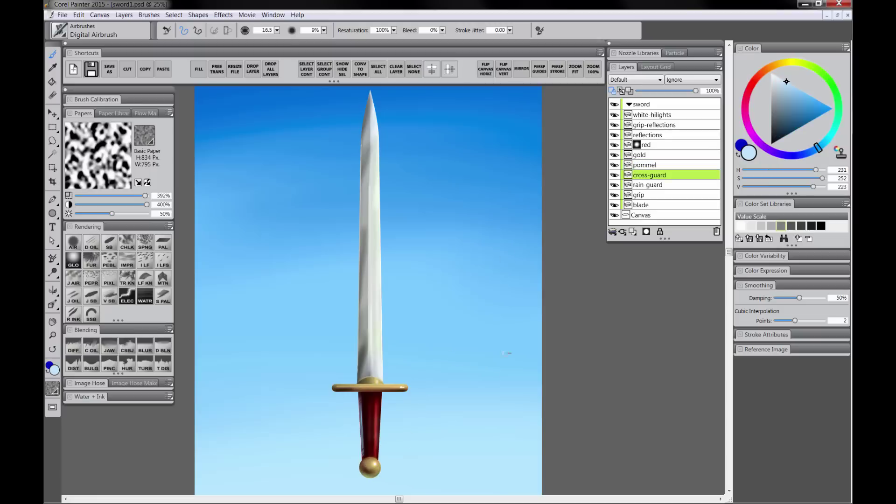
Create a layer above white-hilights named glow and set its composite method to Screen
{"action": "left_click", "coordinate": [663, 114]}
{"action": "left_click", "coordinate": [633, 232]}
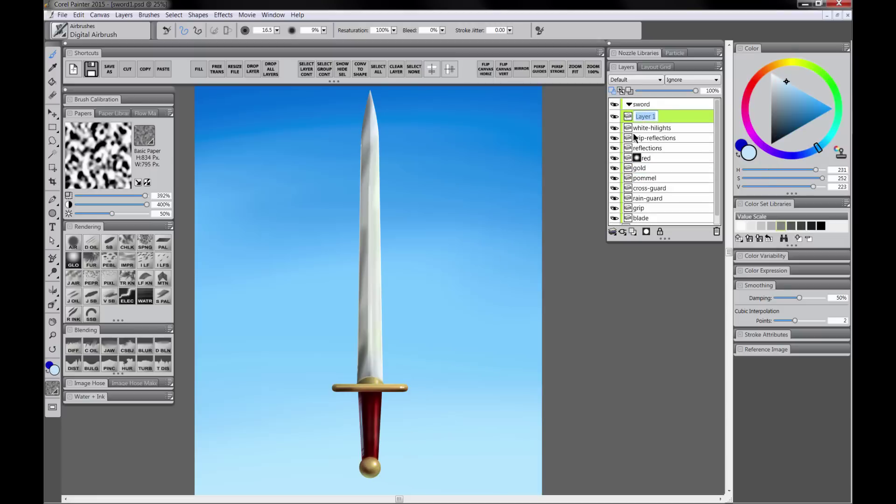
{"action": "type", "text": "glow"}
{"action": "key", "text": "Return"}
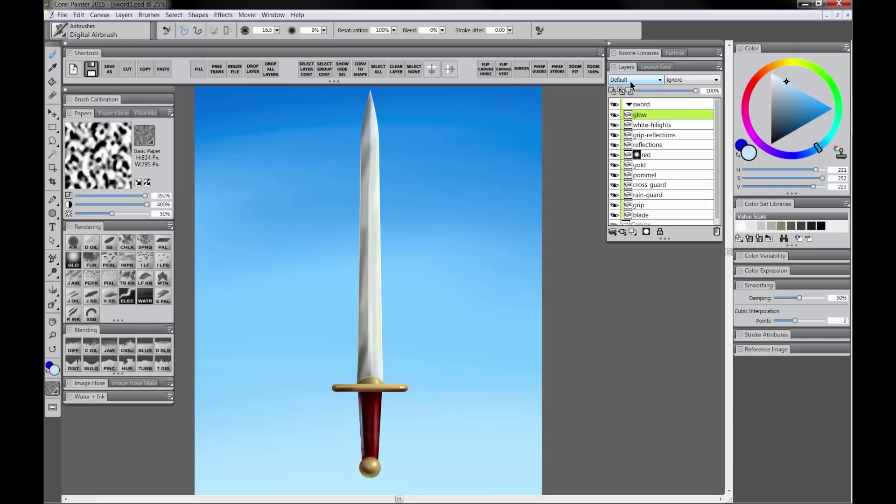
{"action": "left_click", "coordinate": [632, 83]}
{"action": "left_click", "coordinate": [629, 164]}
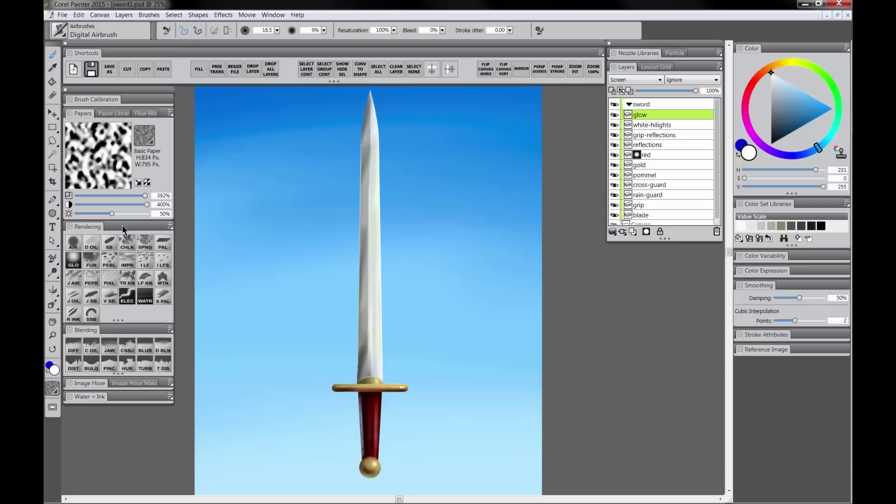
Airbrush soft white glows on the blade's right edge and the cross-guard's right end, undoing unwanted strokes
{"action": "mouse_move", "coordinate": [391, 113]}
{"action": "left_mouse_down"}
{"action": "mouse_move", "coordinate": [379, 113]}
{"action": "mouse_move", "coordinate": [384, 137]}
{"action": "mouse_move", "coordinate": [375, 107]}
{"action": "mouse_move", "coordinate": [383, 148]}
{"action": "left_mouse_up"}
{"action": "key", "text": "ctrl+z"}
{"action": "key", "text": "ctrl+z"}
{"action": "left_click_drag", "start_coordinate": [384, 332], "coordinate": [384, 378]}
{"action": "left_click", "coordinate": [402, 388]}
{"action": "left_click_drag", "start_coordinate": [379, 422], "coordinate": [374, 410]}
{"action": "key", "text": "Page_Down"}
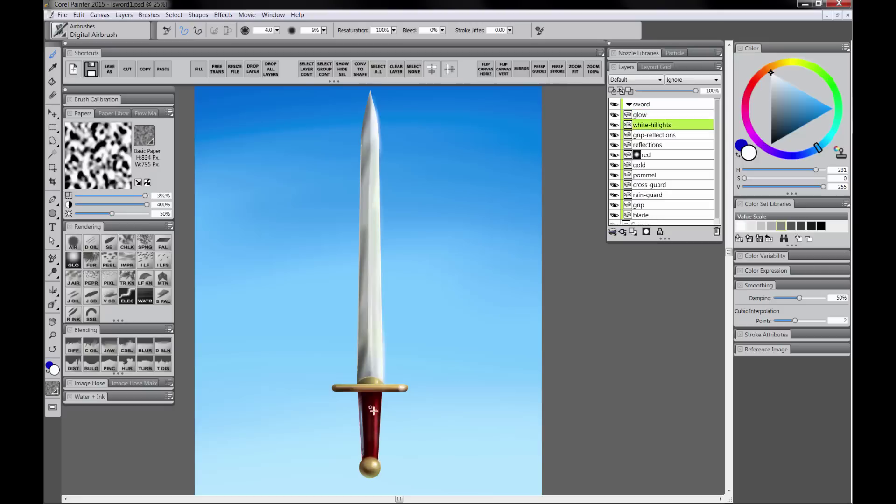
Airbrush a near-white highlight down the grip on the grip layer and choose a dark grey
{"action": "left_click", "coordinate": [656, 204]}
{"action": "left_click_drag", "start_coordinate": [774, 110], "coordinate": [771, 75]}
{"action": "left_click_drag", "start_coordinate": [374, 407], "coordinate": [375, 442]}
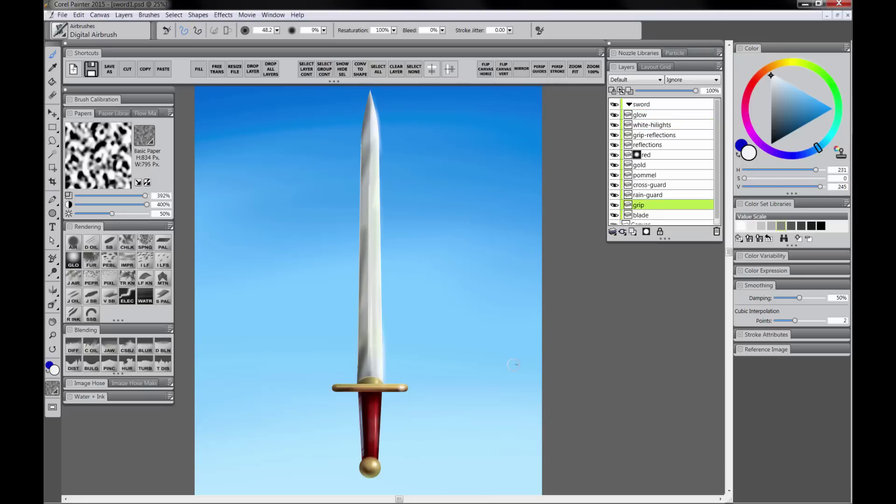
{"action": "left_click_drag", "start_coordinate": [778, 139], "coordinate": [766, 138]}
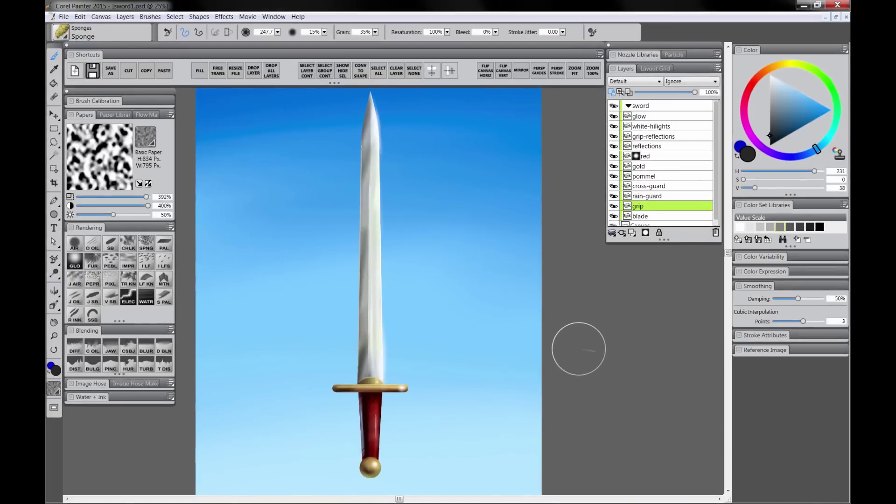
Collapse the sword group and start a free transform on it, accepting the conversion of specialized layers to default layers
{"action": "left_click", "coordinate": [641, 106]}
{"action": "left_click", "coordinate": [628, 106]}
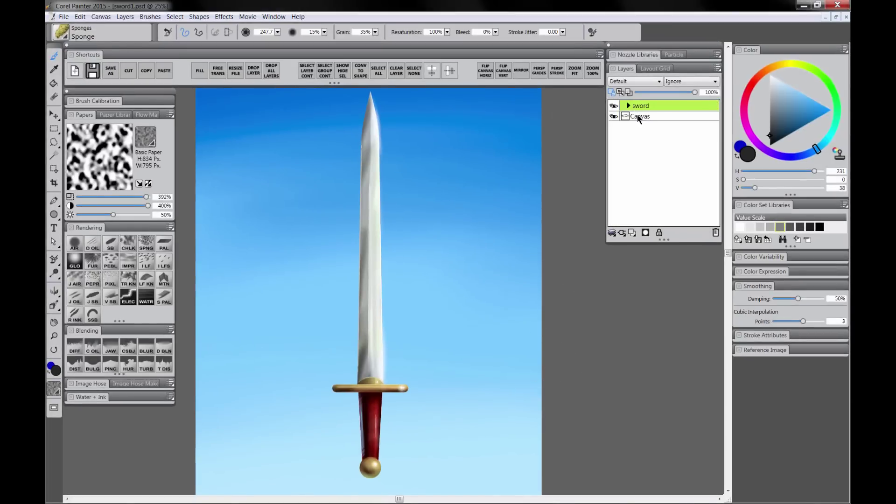
{"action": "left_click", "coordinate": [220, 72]}
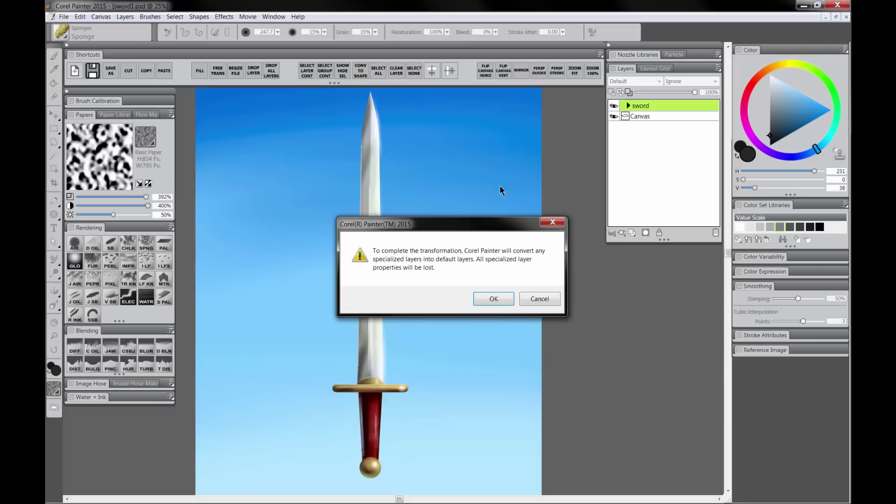
{"action": "left_click", "coordinate": [493, 298]}
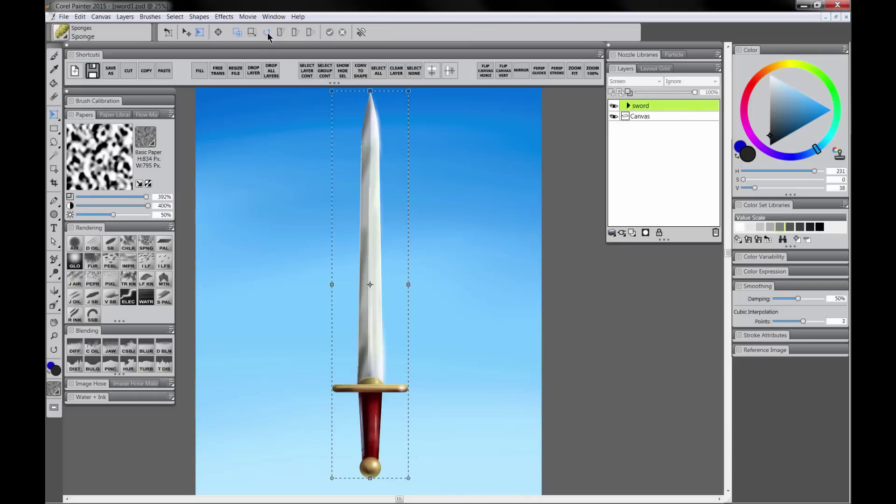
Try rotating the sword group clockwise to a diagonal angle and cancel the rotation
{"action": "left_click_drag", "start_coordinate": [464, 151], "coordinate": [490, 116]}
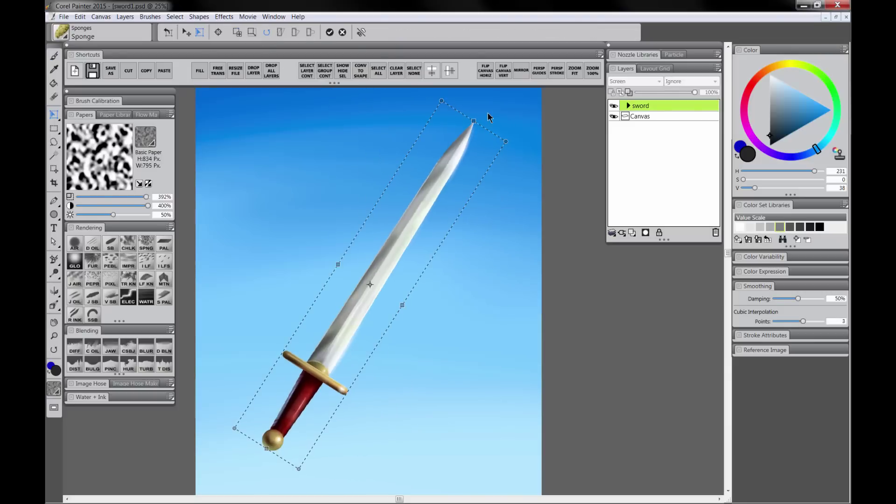
{"action": "left_click", "coordinate": [342, 31]}
Distort the sword group in perspective, narrowing the blade tip end and widening the pommel end
{"action": "left_click", "coordinate": [308, 35]}
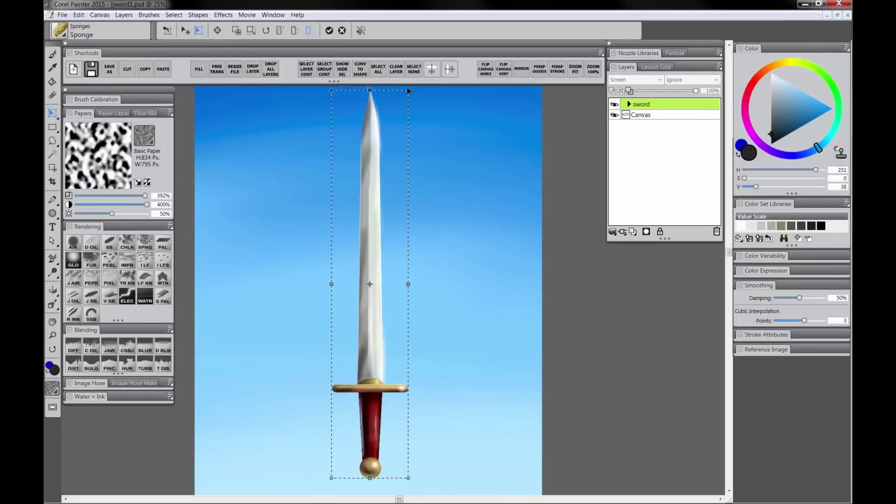
{"action": "left_click_drag", "start_coordinate": [408, 91], "coordinate": [399, 103]}
{"action": "left_click_drag", "start_coordinate": [411, 469], "coordinate": [410, 456]}
{"action": "left_click_drag", "start_coordinate": [344, 91], "coordinate": [336, 124]}
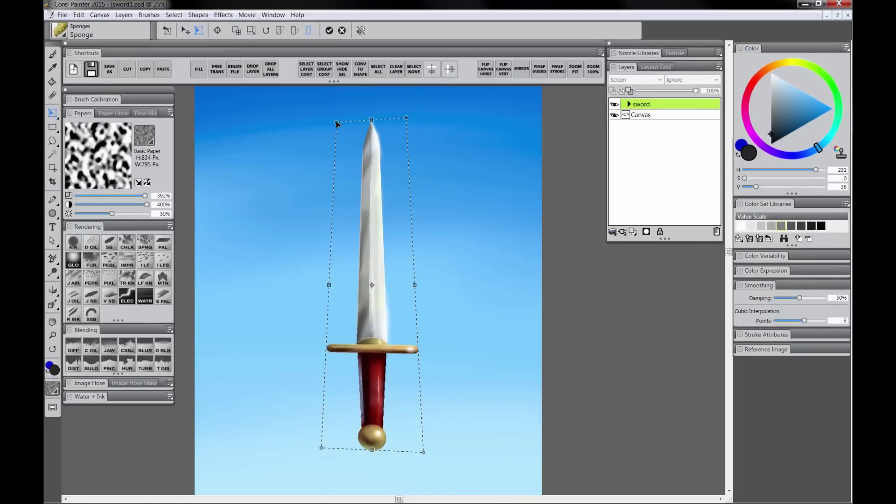